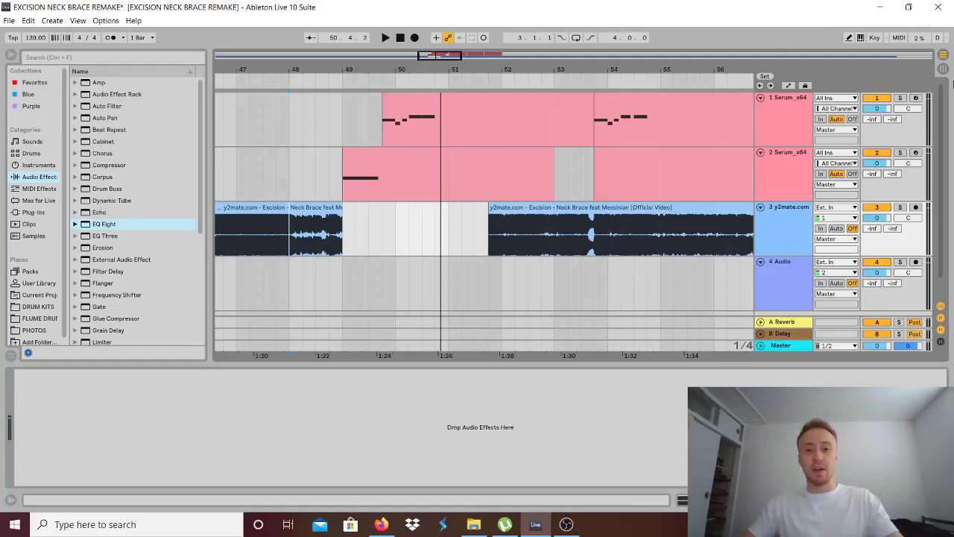
# Play back the short bass phrase on the first Serum track, starting from bar 49.4.
pyautogui.press('space')
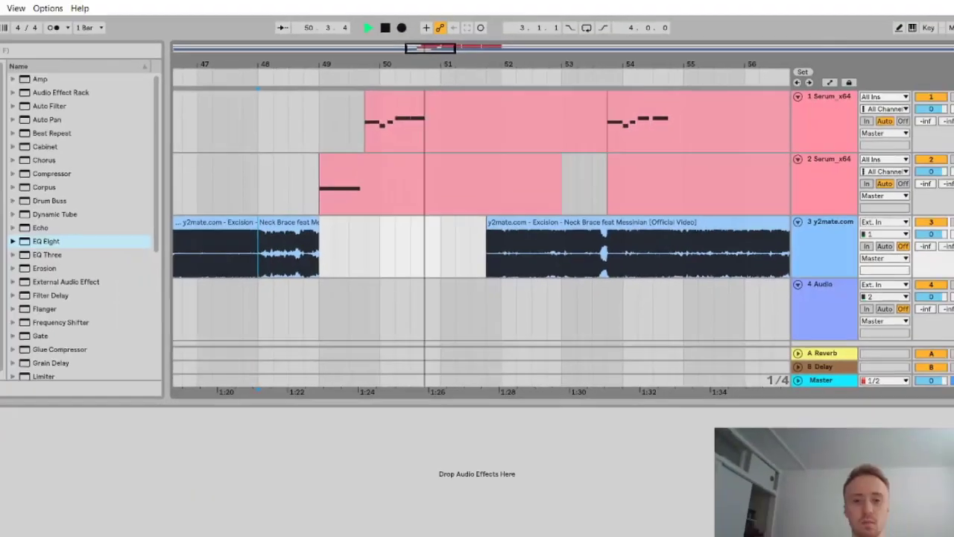
pyautogui.press('space')
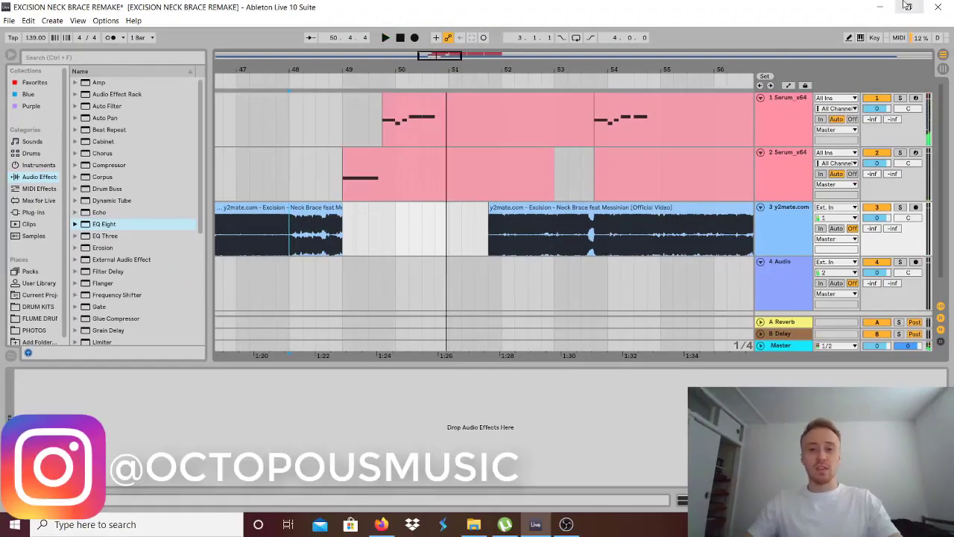
pyautogui.moveTo(386, 134); pyautogui.dragTo(440, 134)
pyautogui.press('space')
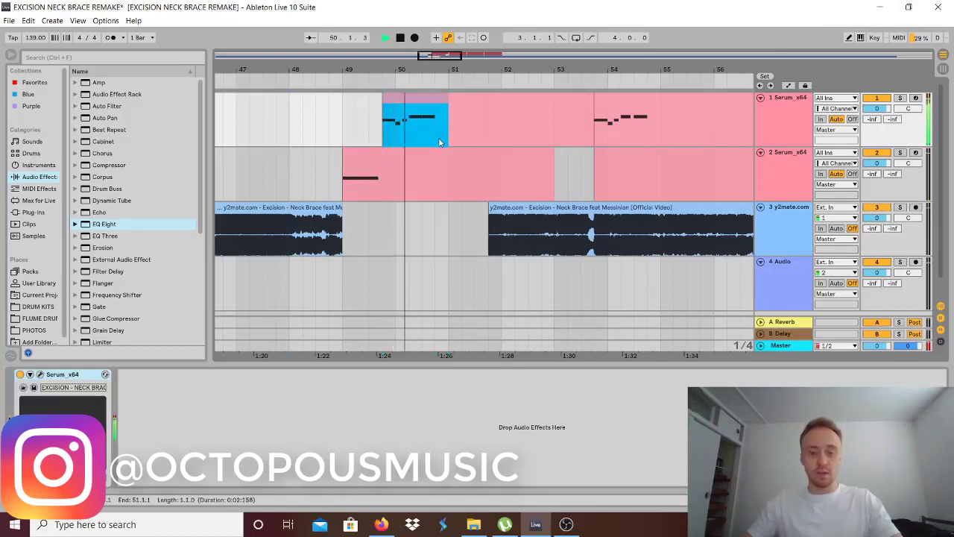
pyautogui.press('space')
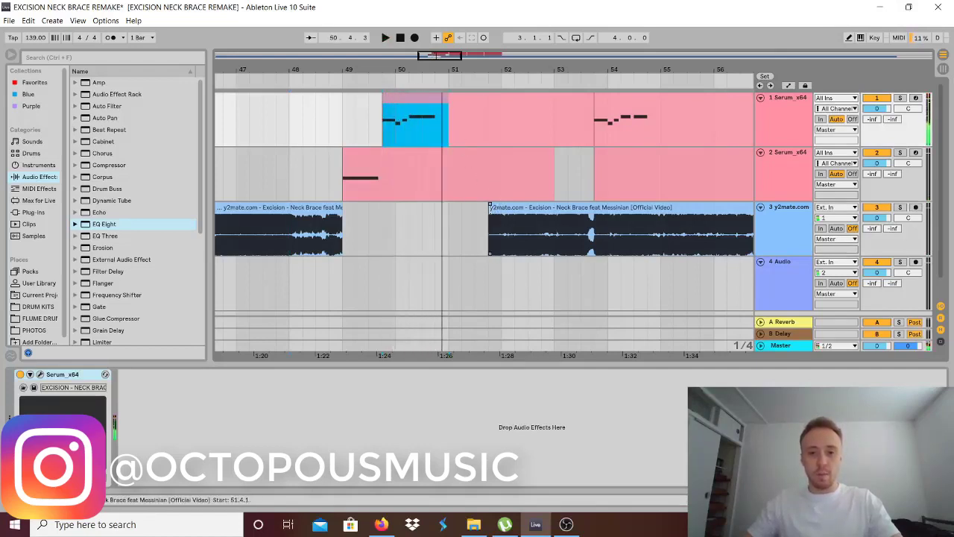
# Extend the start of the second reference audio clip back to 49.4.1 and play the reference track soloed.
pyautogui.moveTo(491, 211); pyautogui.dragTo(378, 243)
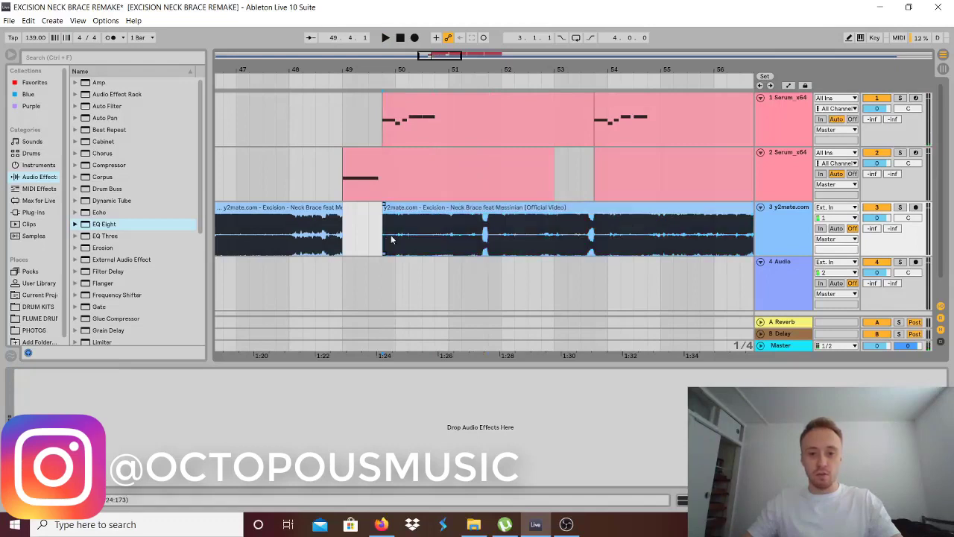
pyautogui.click(899, 207)
pyautogui.press('space')
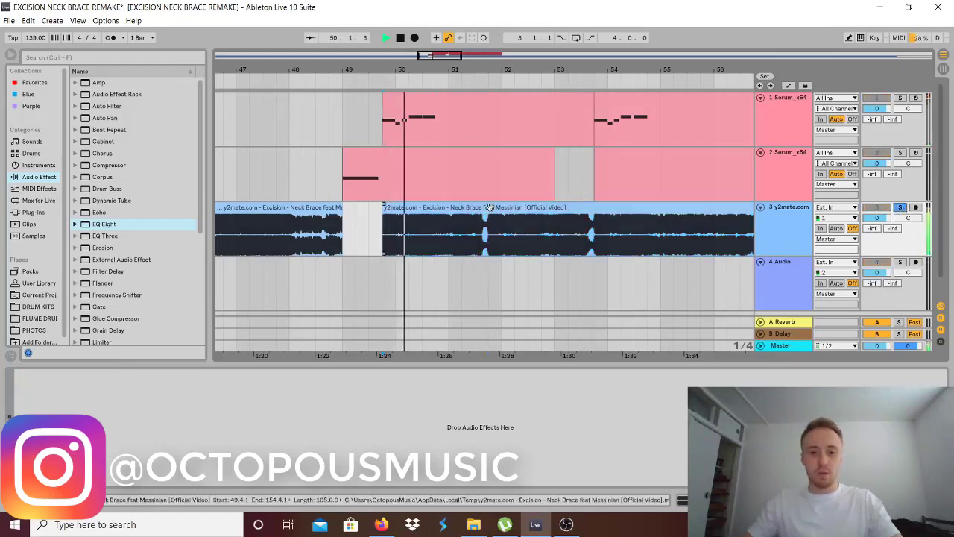
# Compare the first Serum track with the reference audio by soloing each in turn during playback.
pyautogui.click(900, 98)
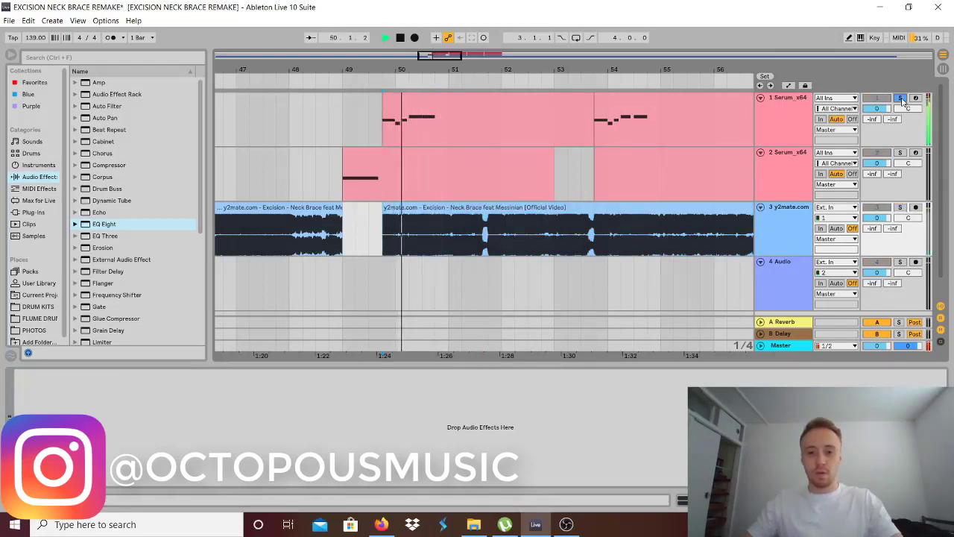
pyautogui.press('space')
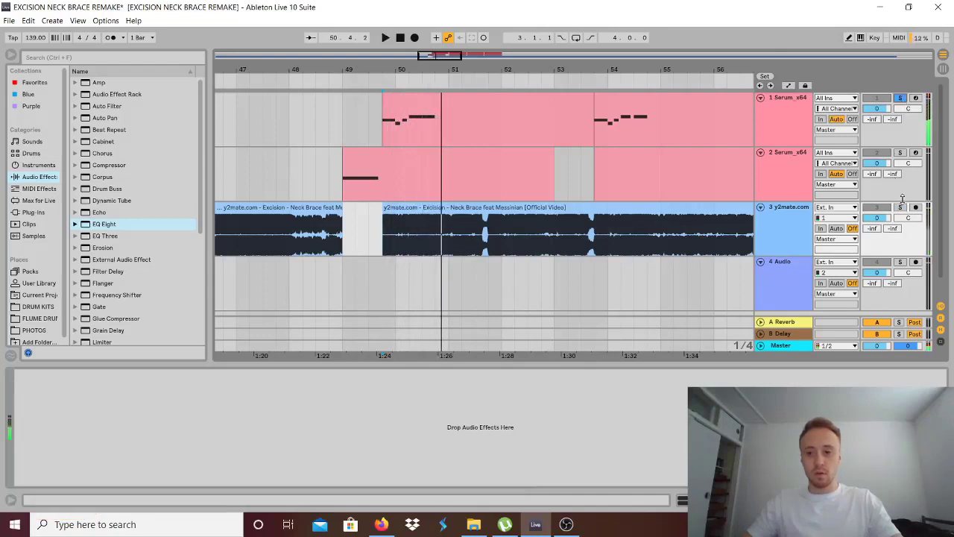
pyautogui.click(900, 207)
pyautogui.press('space')
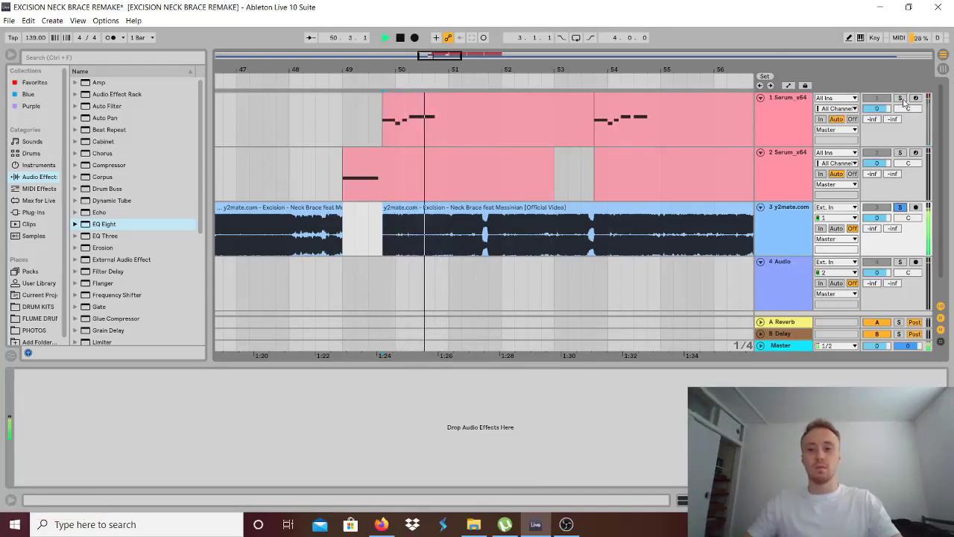
pyautogui.click(900, 98)
pyautogui.press('space')
pyautogui.press('space')
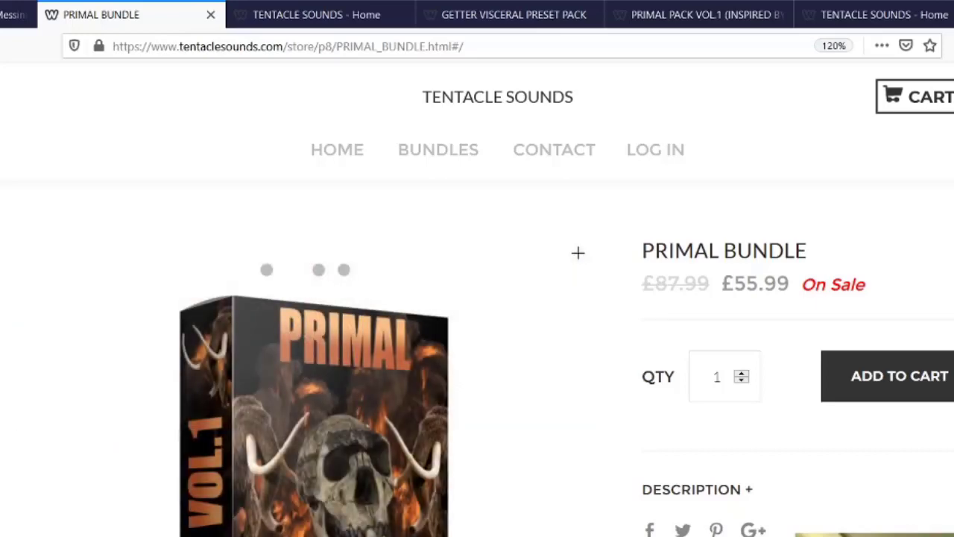
pyautogui.moveTo(890, 283); pyautogui.dragTo(726, 300)
pyautogui.click(815, 270)
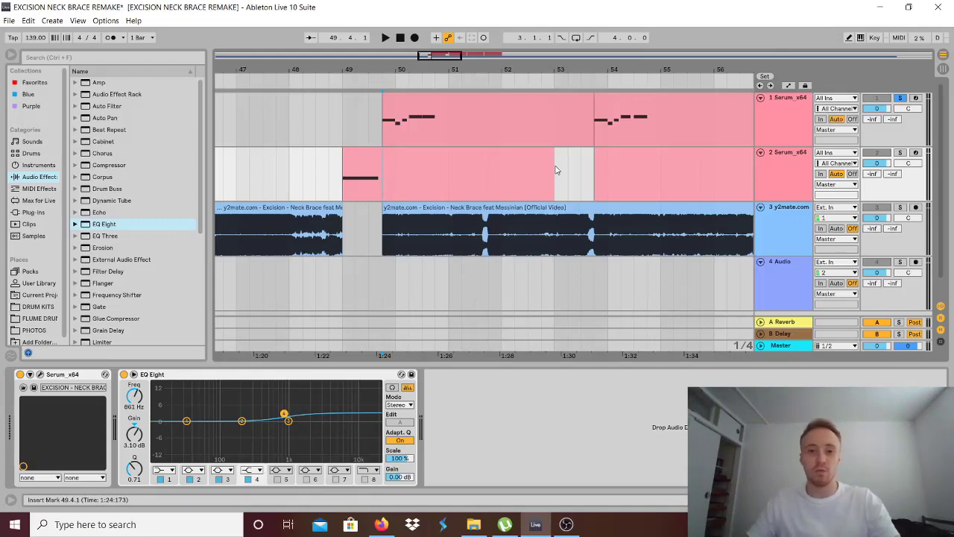
# Open the MIDI clip on the yellow Serum track and select all its notes to examine the pattern.
pyautogui.click(479, 119)
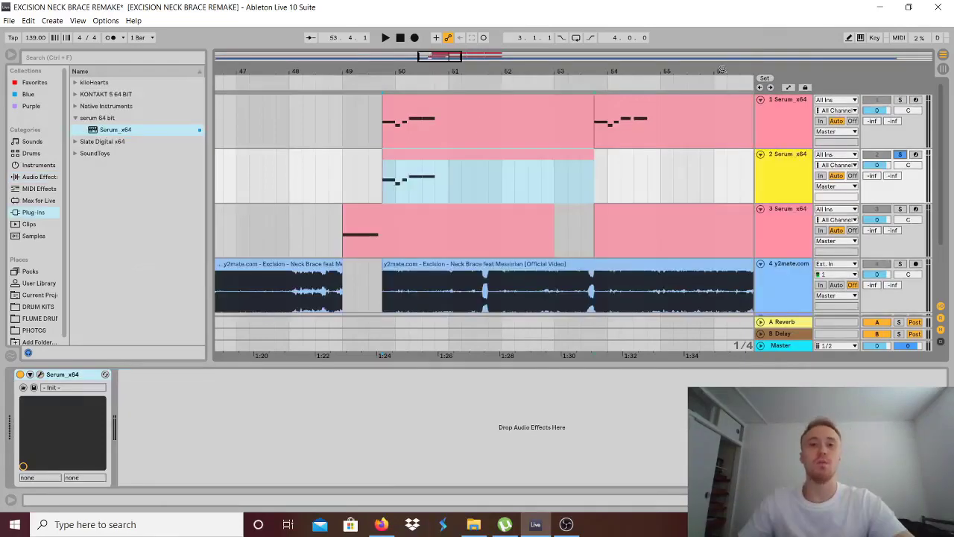
pyautogui.click(448, 143)
pyautogui.doubleClick(449, 156)
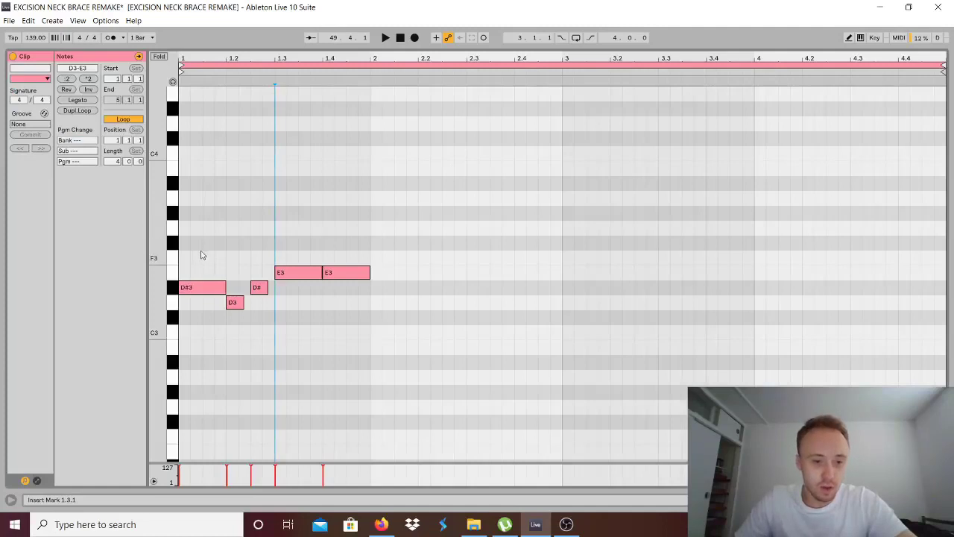
pyautogui.moveTo(182, 240); pyautogui.dragTo(19, 268)
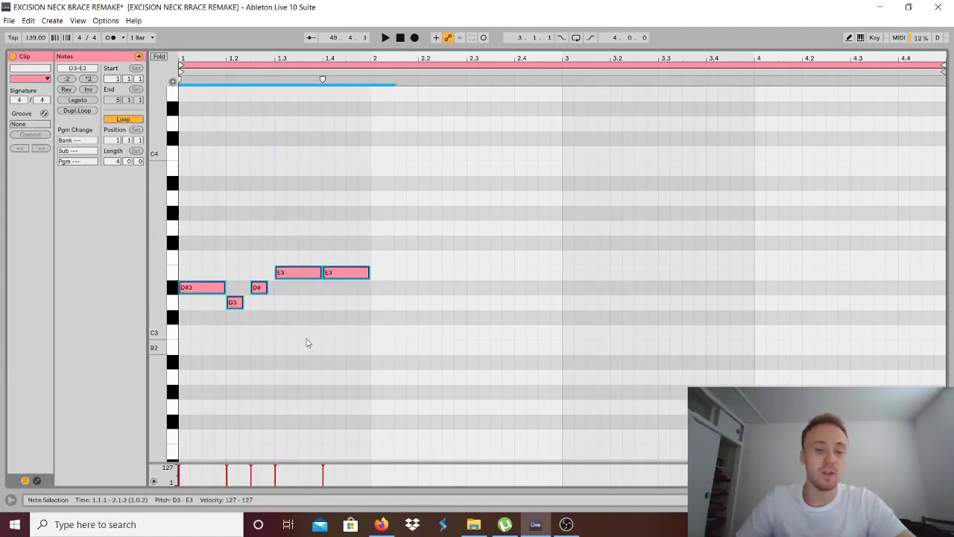
pyautogui.moveTo(373, 215); pyautogui.dragTo(68, 404)
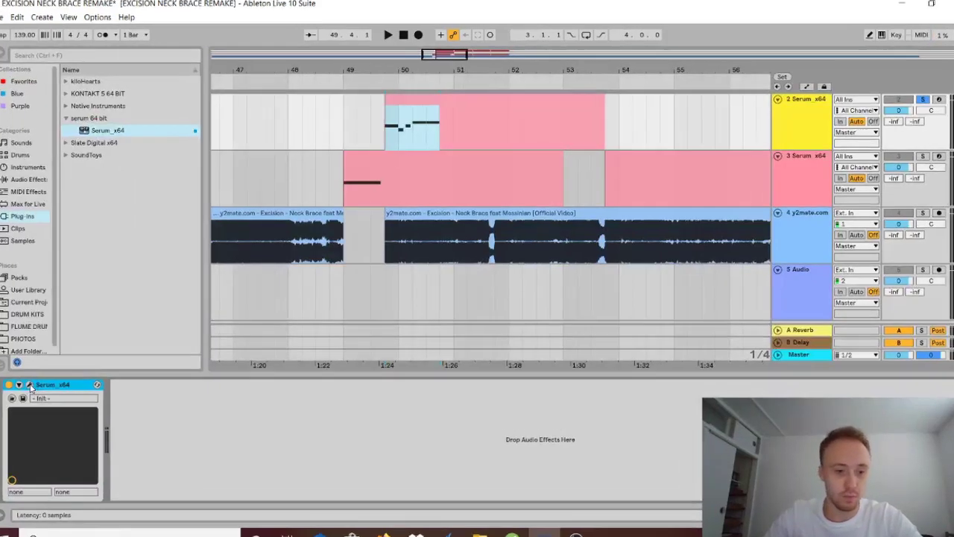
# Open the initialised Serum, load the Basic Shapes wavetable in oscillator A, and move the wavetable position to the square wave.
pyautogui.click(29, 385)
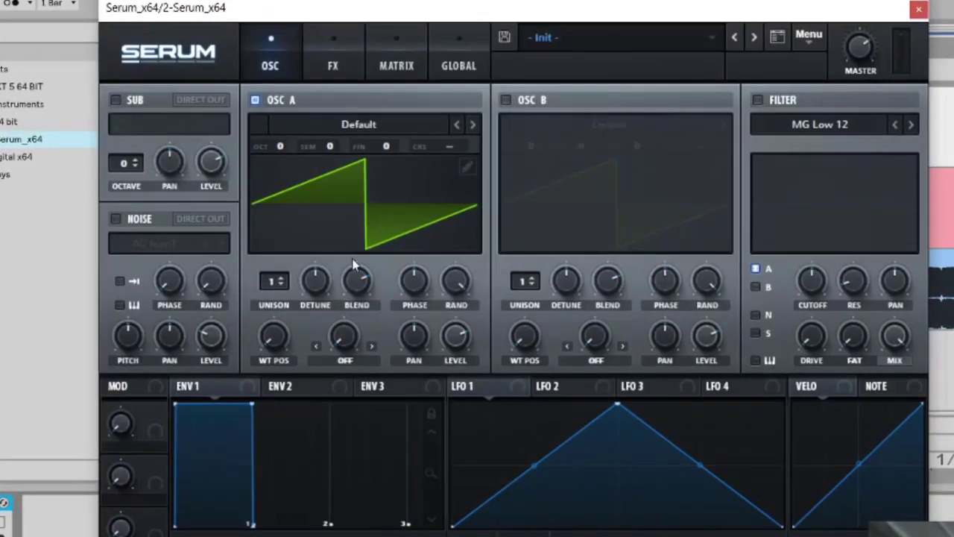
pyautogui.click(351, 123)
pyautogui.moveTo(358, 146)
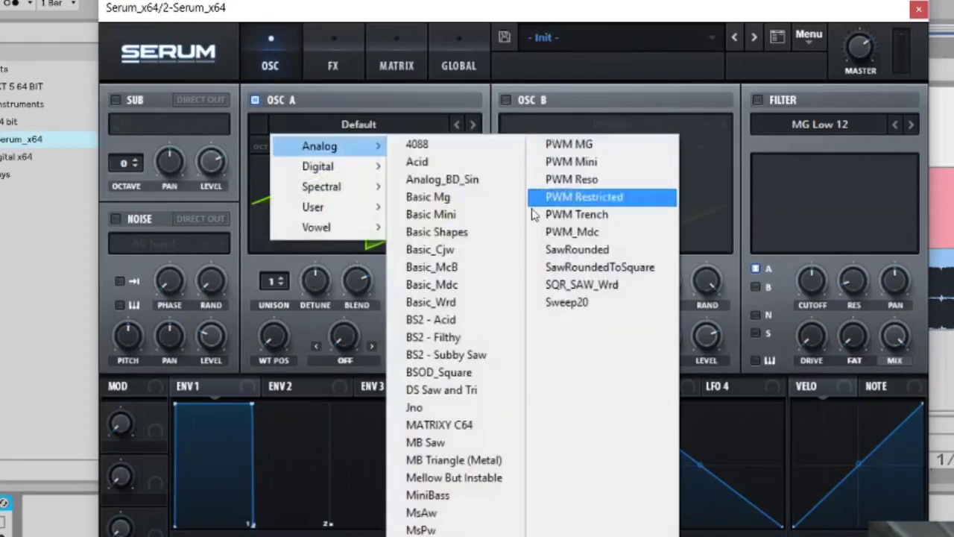
pyautogui.click(440, 231)
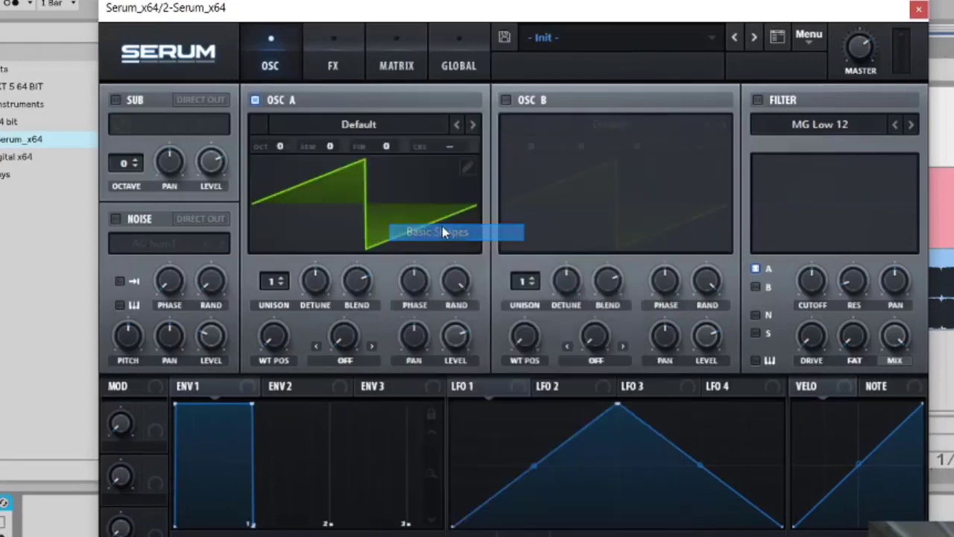
pyautogui.moveTo(283, 350); pyautogui.dragTo(295, 258)
pyautogui.moveTo(277, 343)
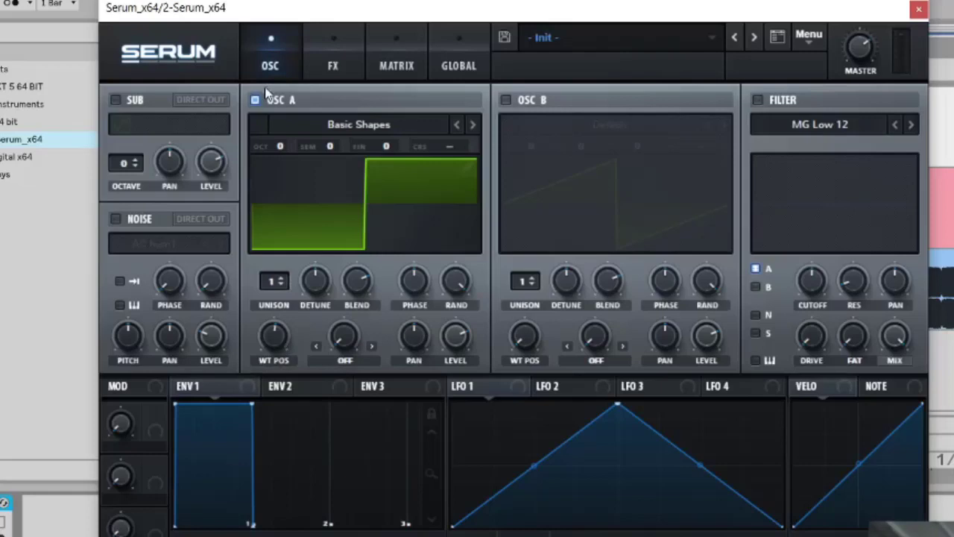
# Set oscillator A's octave to -3, turn its level down to zero and modulate the level with LFO 1.
pyautogui.moveTo(279, 146); pyautogui.dragTo(276, 216)
pyautogui.moveTo(449, 346)
pyautogui.mouseDown()
pyautogui.moveTo(449, 425)
pyautogui.moveTo(455, 356)
pyautogui.mouseUp()
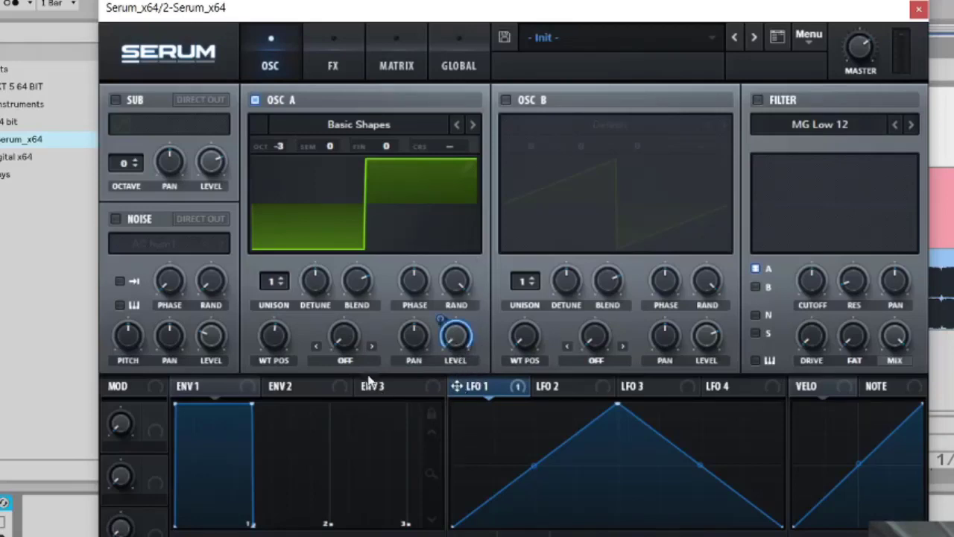
# Set oscillator A's warp mode to FM (From B) with an amount of 32.
pyautogui.click(343, 363)
pyautogui.click(365, 535)
pyautogui.moveTo(348, 343); pyautogui.dragTo(365, 295)
pyautogui.doubleClick(342, 340)
pyautogui.write('32')
pyautogui.press('Return')
# Modulate oscillator A's FM amount with LFO 1 at a reduced depth and set its unison to 4 voices.
pyautogui.moveTo(479, 397); pyautogui.dragTo(343, 339)
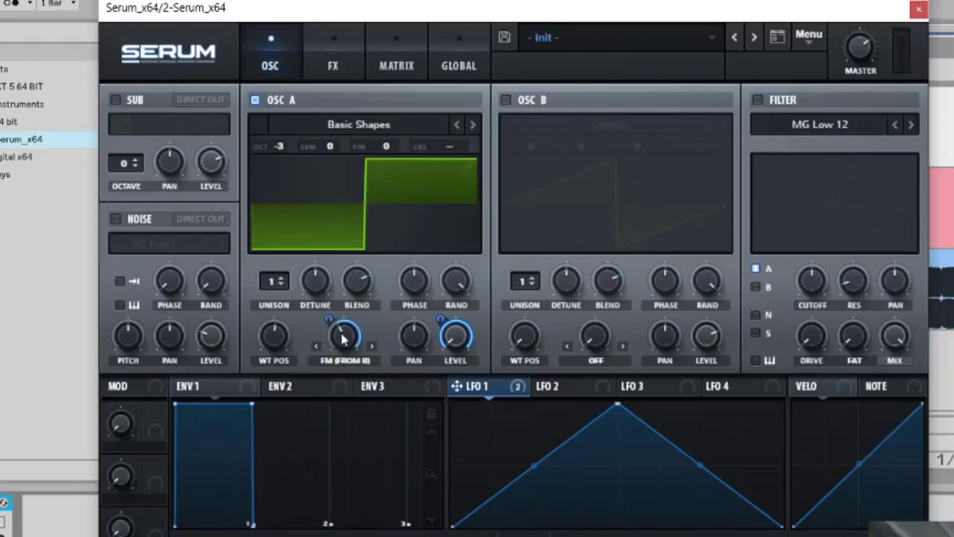
pyautogui.moveTo(325, 353); pyautogui.dragTo(322, 357)
pyautogui.moveTo(327, 320); pyautogui.dragTo(327, 327)
pyautogui.moveTo(272, 286); pyautogui.dragTo(277, 253)
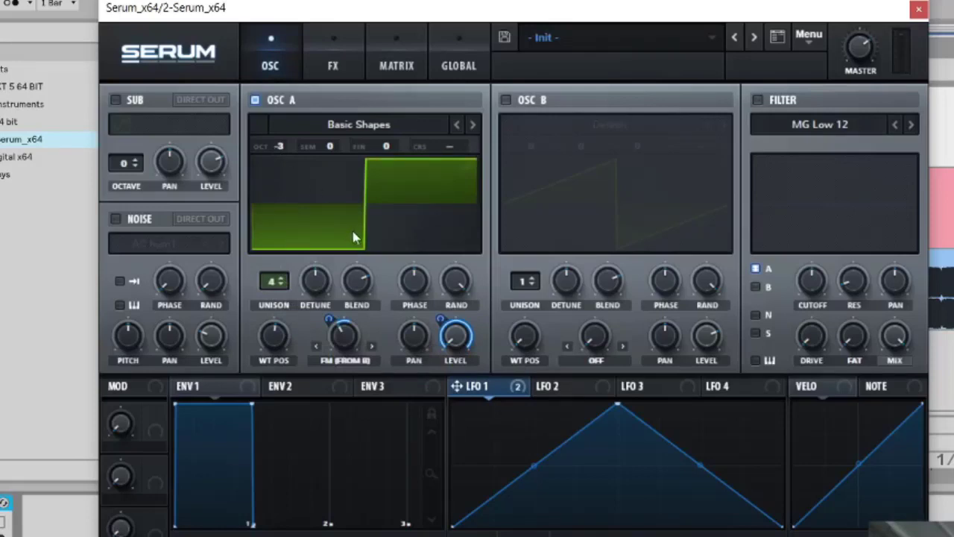
# Enable the noise oscillator with AC hum1 and modulate its level with LFO 1 at a reduced depth.
pyautogui.click(116, 219)
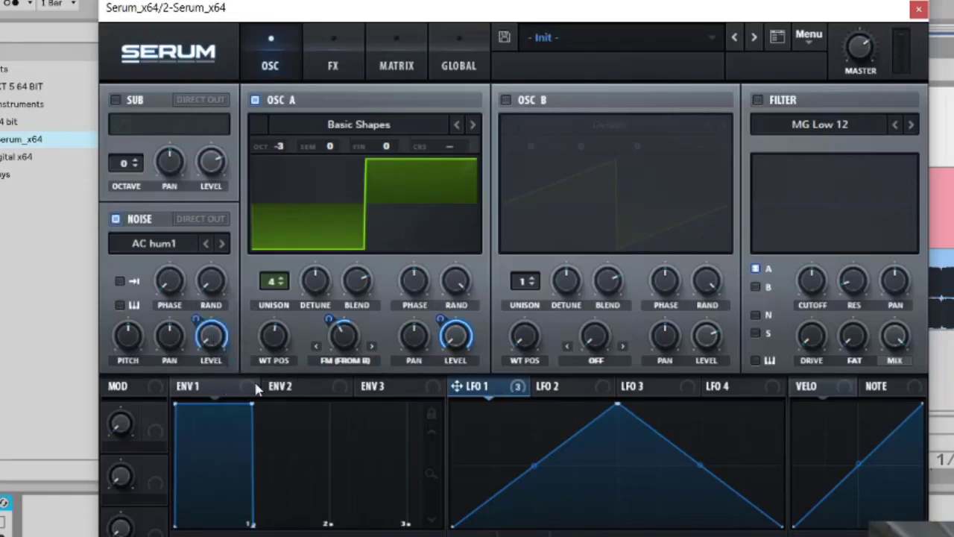
pyautogui.moveTo(196, 318); pyautogui.dragTo(194, 390)
# Enable the sine sub oscillator at octave -2 and modulate its level with LFO 1.
pyautogui.click(116, 100)
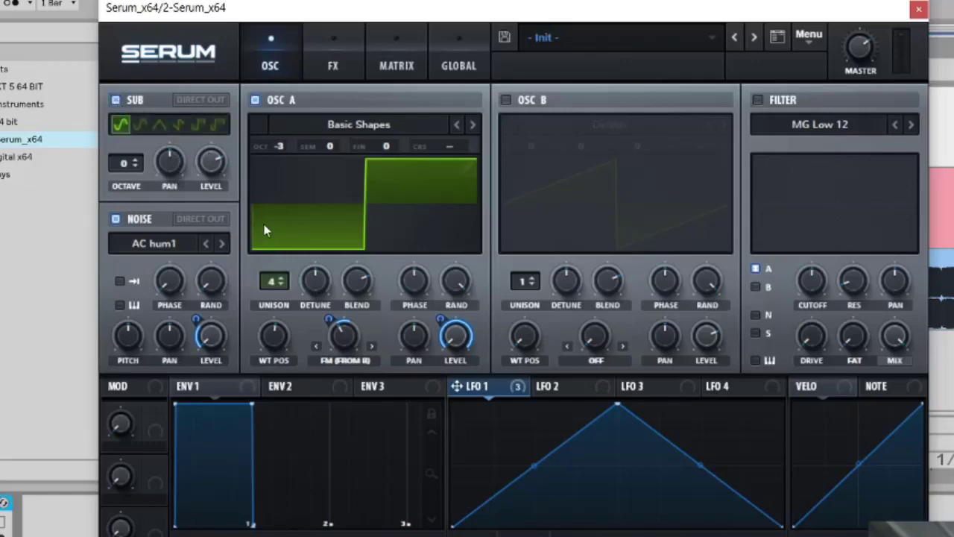
pyautogui.moveTo(123, 161); pyautogui.dragTo(116, 190)
pyautogui.moveTo(222, 169)
pyautogui.mouseDown()
pyautogui.moveTo(196, 213)
pyautogui.moveTo(194, 201)
pyautogui.moveTo(200, 217)
pyautogui.mouseUp()
# Enable oscillator B with the Basic_Mdc wavetable, show it in 3D, and set the wavetable position to frame 256.
pyautogui.click(505, 100)
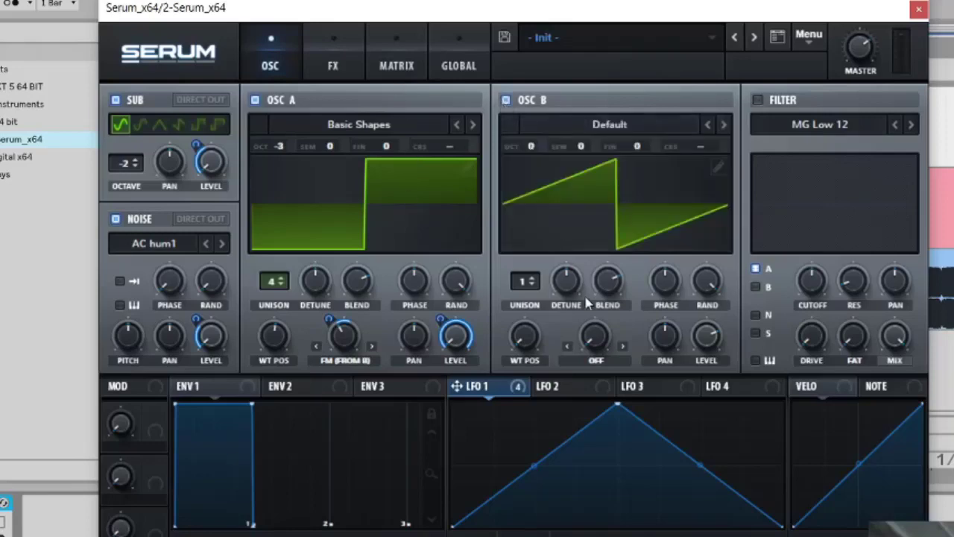
pyautogui.click(608, 127)
pyautogui.moveTo(608, 152)
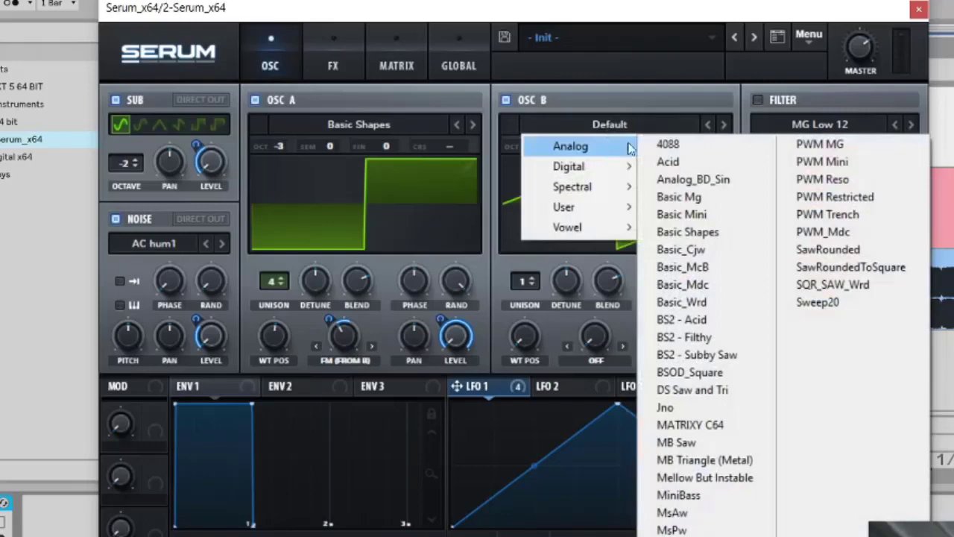
pyautogui.click(704, 285)
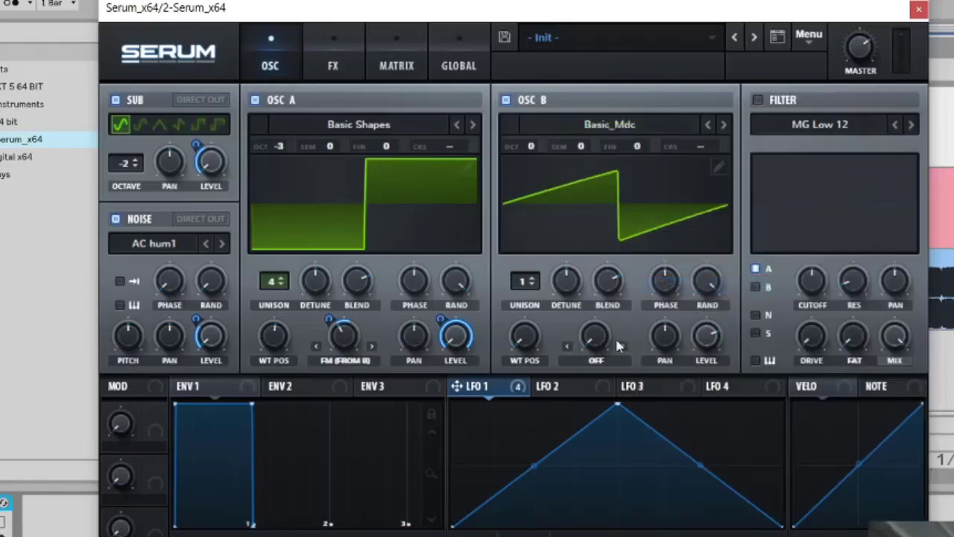
pyautogui.click(605, 199)
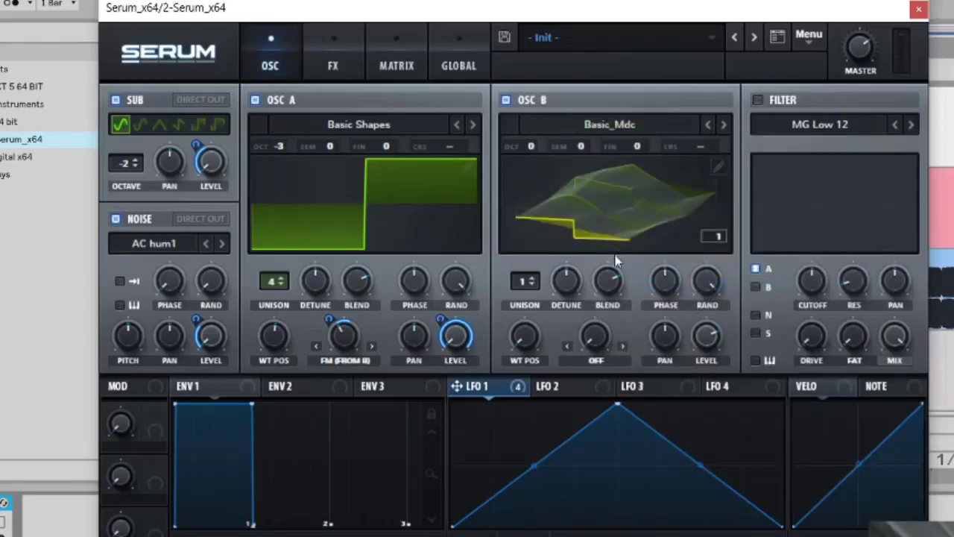
pyautogui.moveTo(525, 337); pyautogui.dragTo(607, 104)
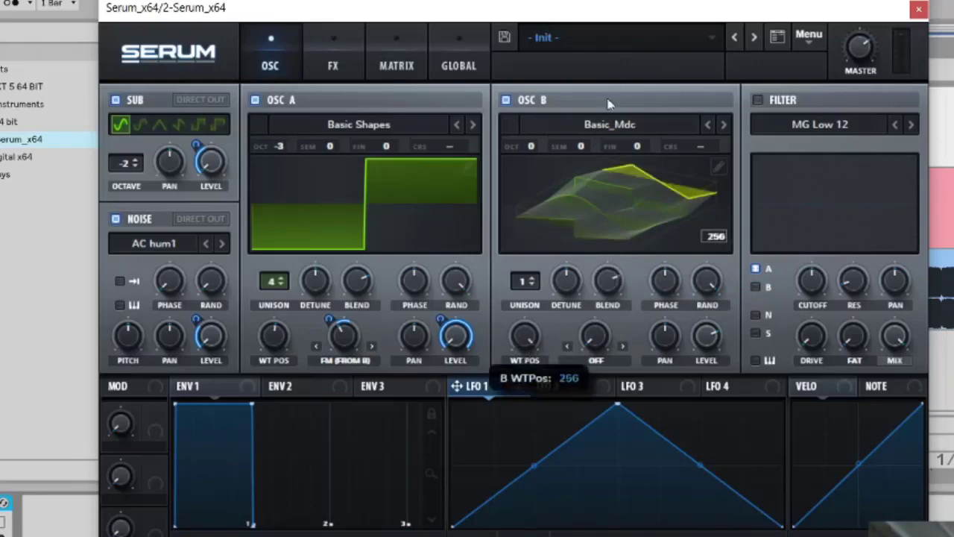
# Set oscillator B's warp mode to Mirror at 62 and modulate that amount with LFO 1 at a negative depth.
pyautogui.click(597, 360)
pyautogui.click(596, 480)
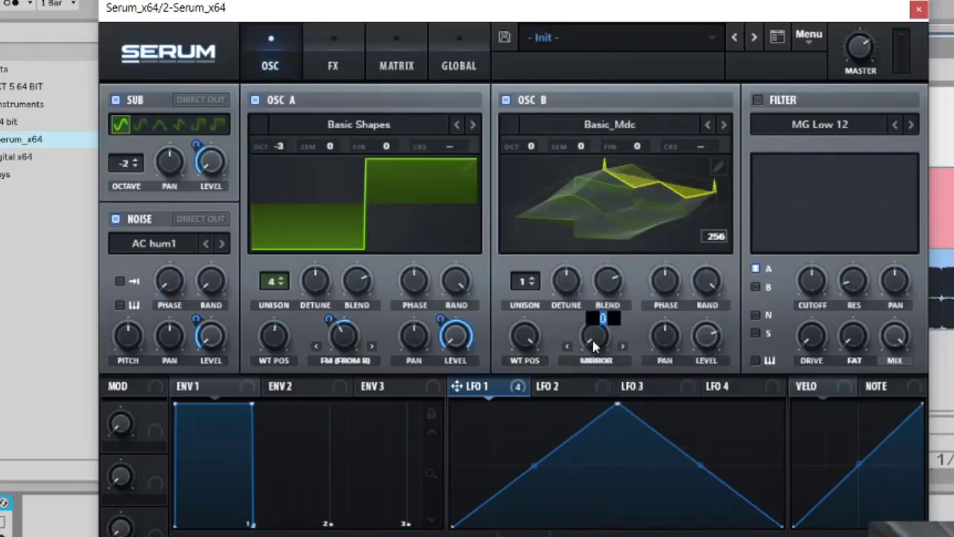
pyautogui.write('62')
pyautogui.press('Return')
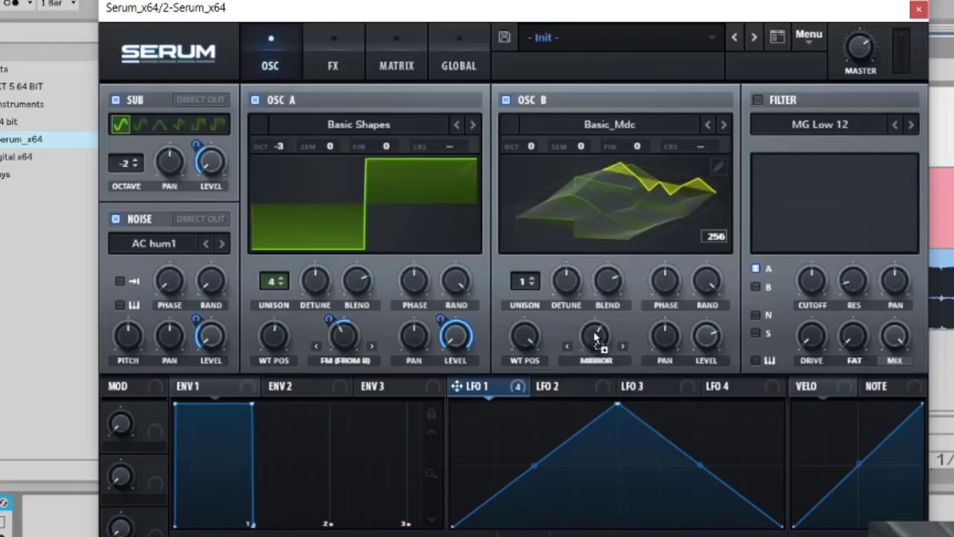
pyautogui.moveTo(596, 337); pyautogui.dragTo(597, 337)
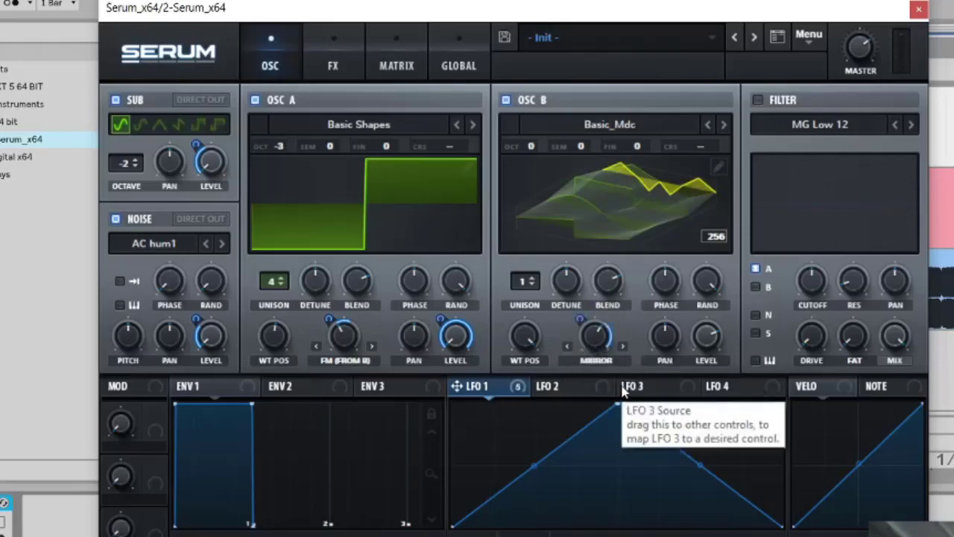
pyautogui.moveTo(580, 320); pyautogui.dragTo(577, 406)
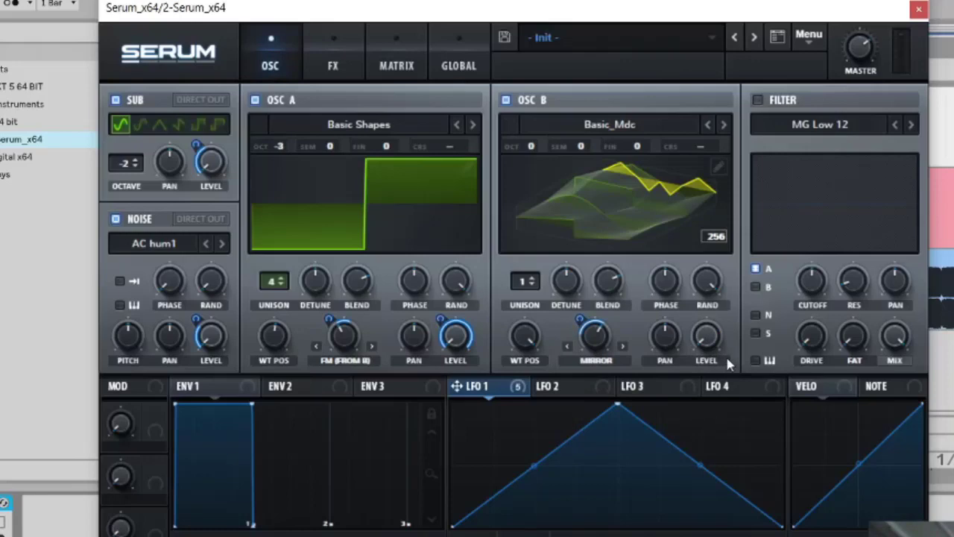
# Enable the filter on the synth and set its type to HN 12 from the Multi filters.
pyautogui.rightClick(758, 99)
pyautogui.click(758, 99)
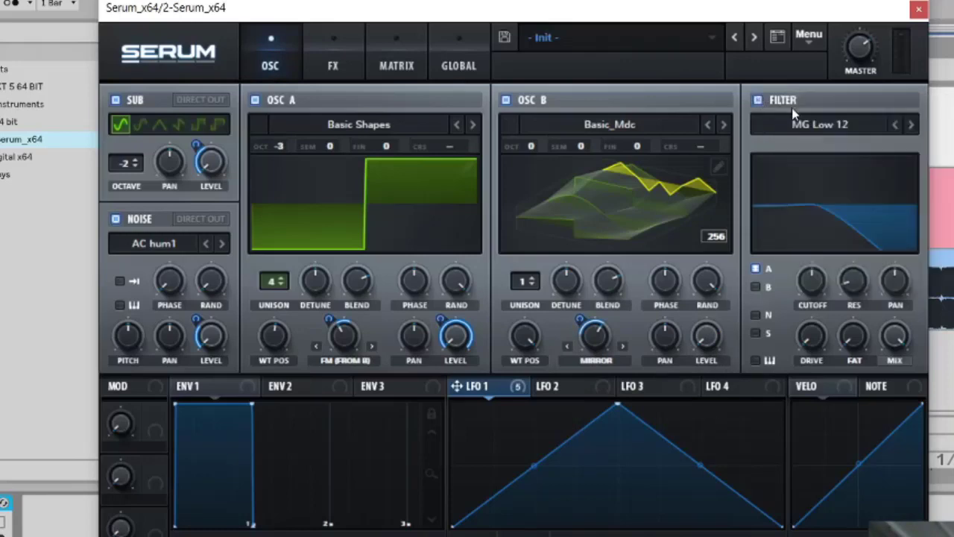
pyautogui.click(825, 127)
pyautogui.moveTo(827, 146)
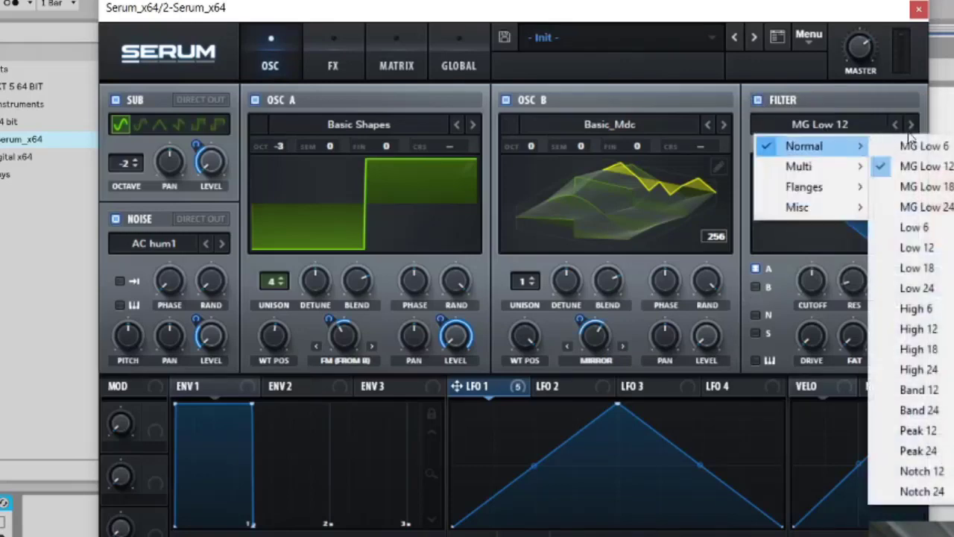
pyautogui.moveTo(829, 170)
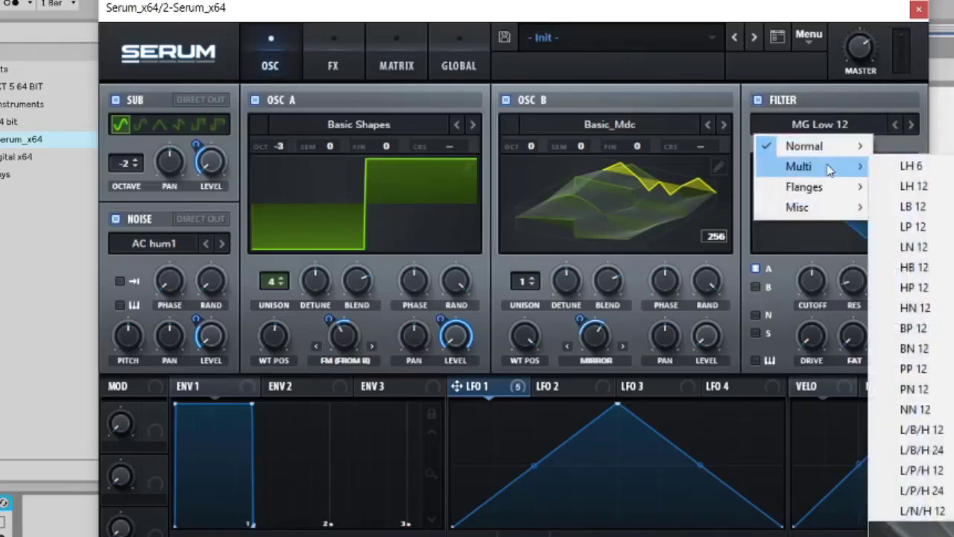
pyautogui.click(930, 307)
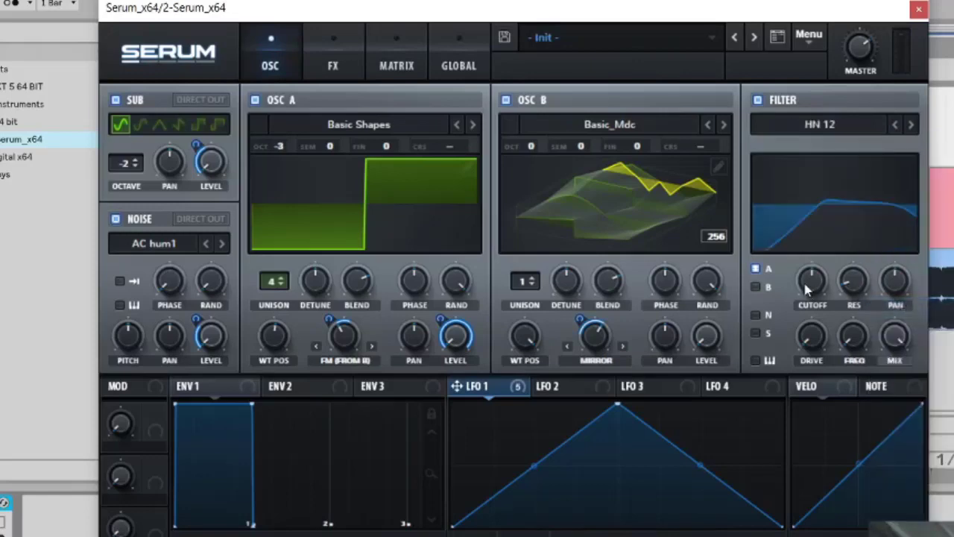
# Lower the filter cutoff to its minimum and modulate it with LFO 1 at a reduced depth.
pyautogui.moveTo(810, 279); pyautogui.dragTo(810, 358)
pyautogui.moveTo(486, 396); pyautogui.dragTo(810, 279)
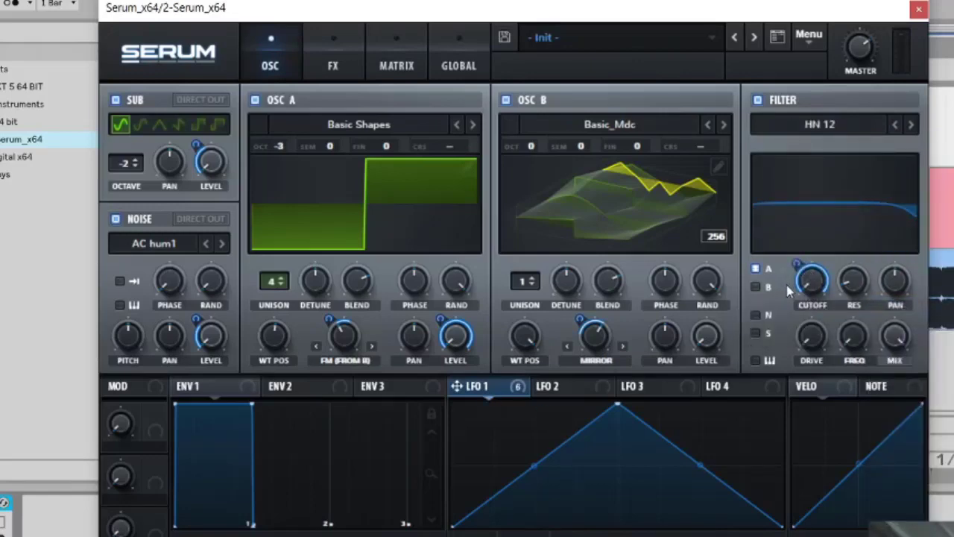
pyautogui.moveTo(796, 264); pyautogui.dragTo(783, 324)
# Raise the filter resonance past halfway and modulate it with LFO 1 at a negative depth.
pyautogui.moveTo(853, 287)
pyautogui.moveTo(853, 290); pyautogui.dragTo(856, 288)
pyautogui.rightClick(860, 287)
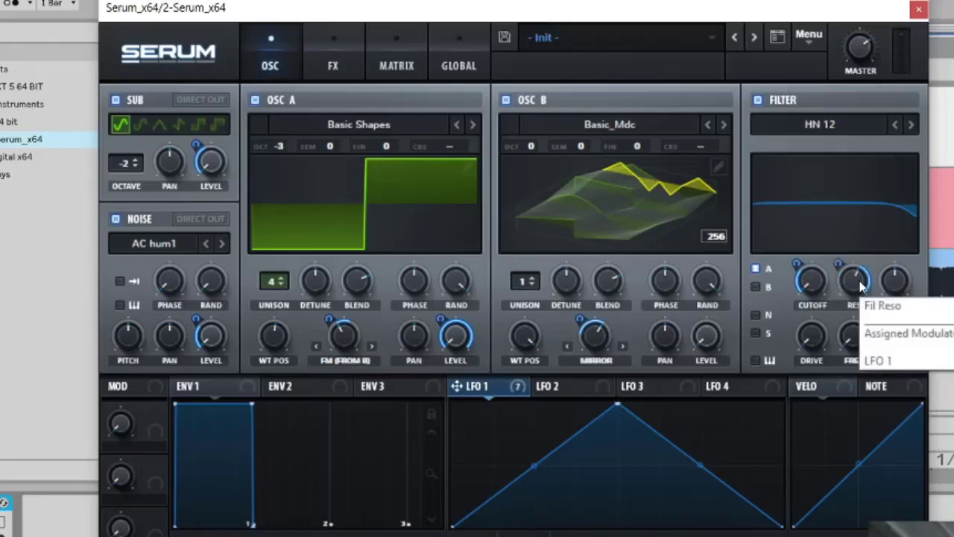
pyautogui.click(855, 263)
pyautogui.moveTo(838, 264); pyautogui.dragTo(823, 344)
pyautogui.moveTo(838, 268); pyautogui.dragTo(838, 267)
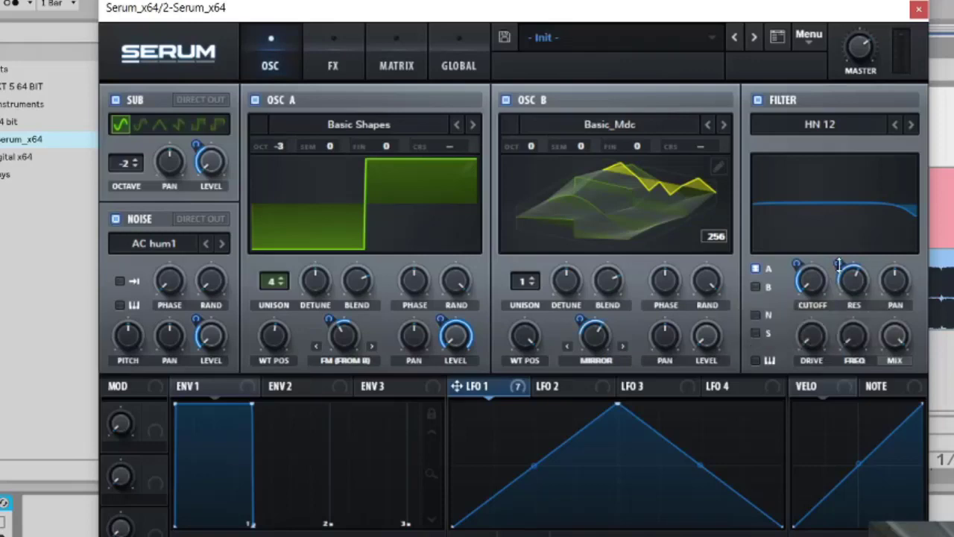
# Set the filter's drive to 18.
pyautogui.click(814, 345)
pyautogui.write('18')
pyautogui.press('Return')
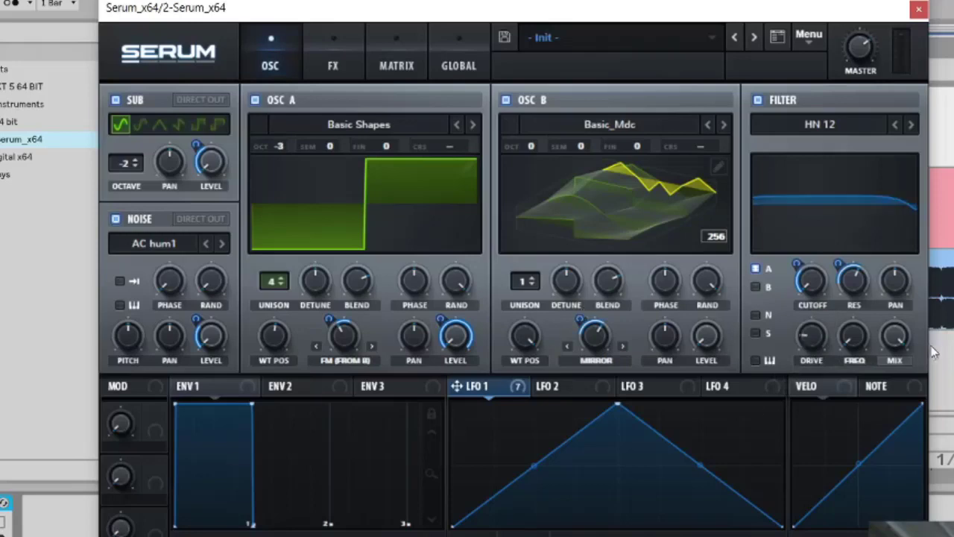
# Raise the HN 12 filter's Freq amount to maximum and modulate it with LFO 1 at a negative depth.
pyautogui.click(860, 335)
pyautogui.moveTo(860, 347); pyautogui.dragTo(845, 301)
pyautogui.moveTo(491, 387)
pyautogui.mouseDown()
pyautogui.moveTo(679, 392)
pyautogui.moveTo(850, 354)
pyautogui.mouseUp()
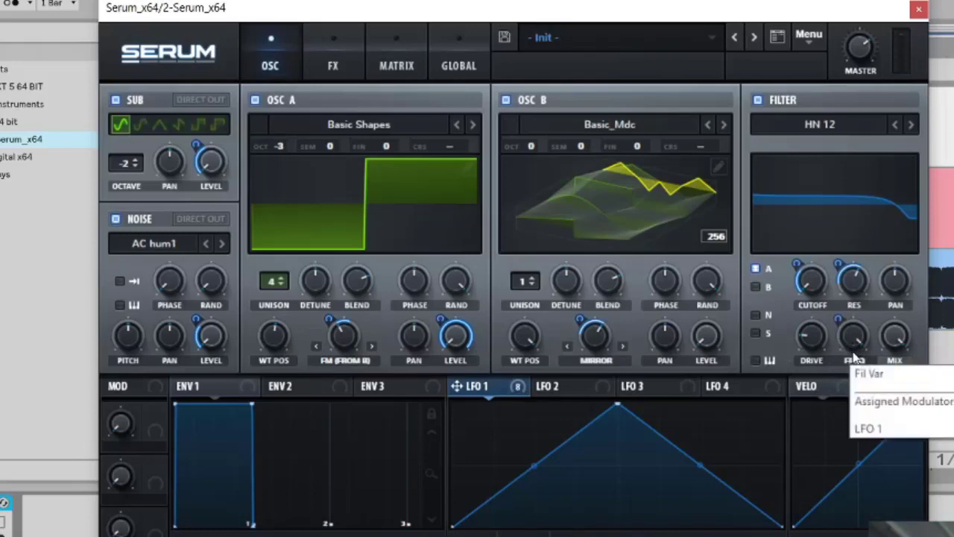
pyautogui.moveTo(838, 322); pyautogui.dragTo(840, 387)
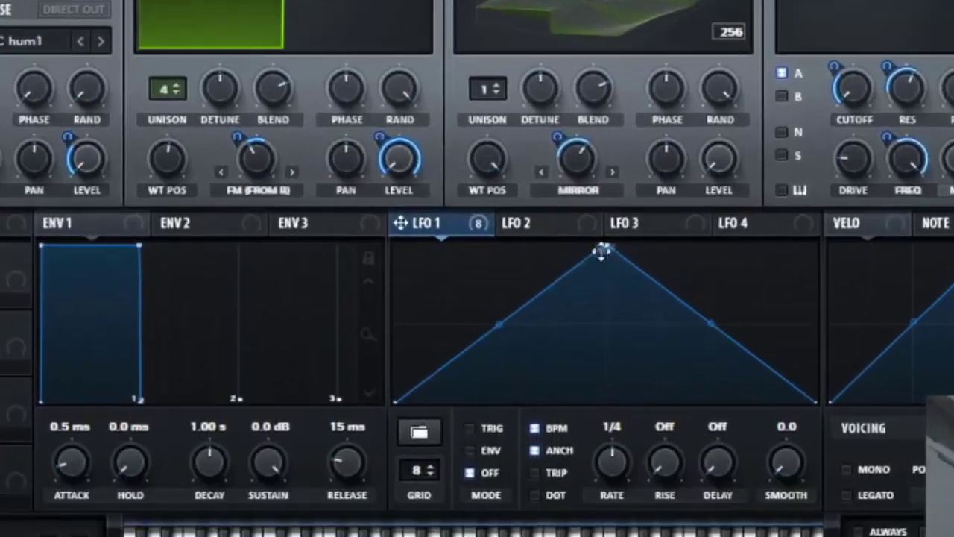
# Reshape LFO 1 with its peak about a quarter in and a convex falling curve, and switch its mode to Env.
pyautogui.moveTo(617, 403); pyautogui.dragTo(518, 395)
pyautogui.moveTo(455, 136); pyautogui.dragTo(434, 142)
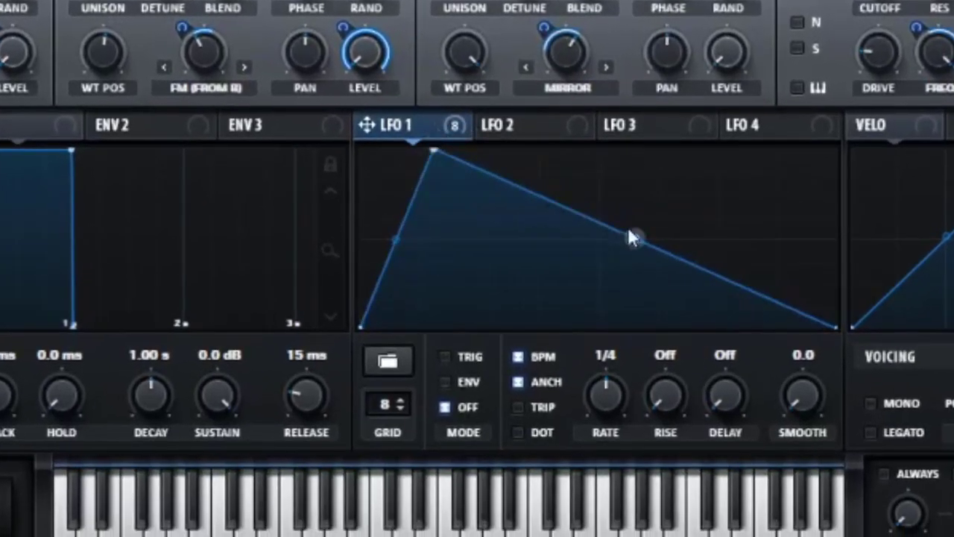
pyautogui.moveTo(631, 239); pyautogui.dragTo(634, 179)
pyautogui.moveTo(433, 152); pyautogui.dragTo(476, 150)
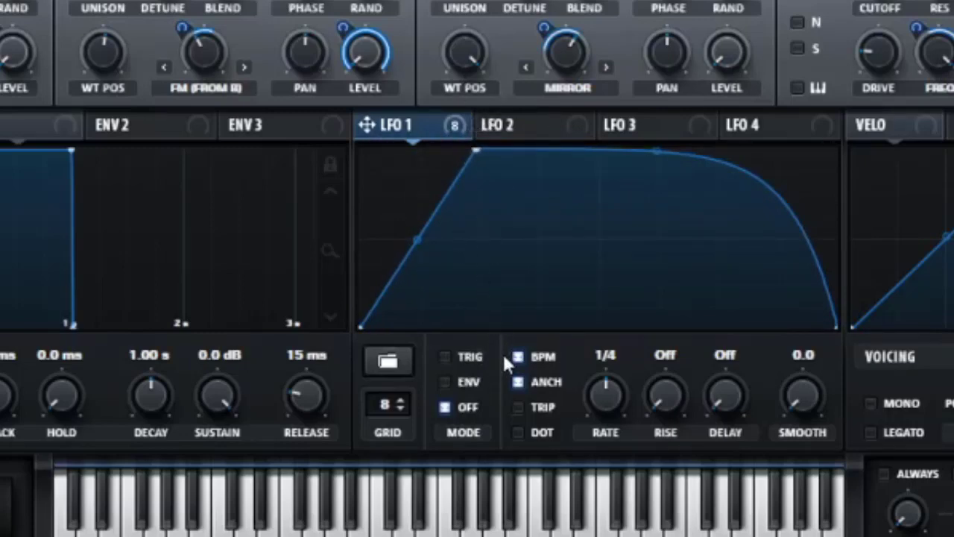
pyautogui.moveTo(664, 162); pyautogui.dragTo(667, 179)
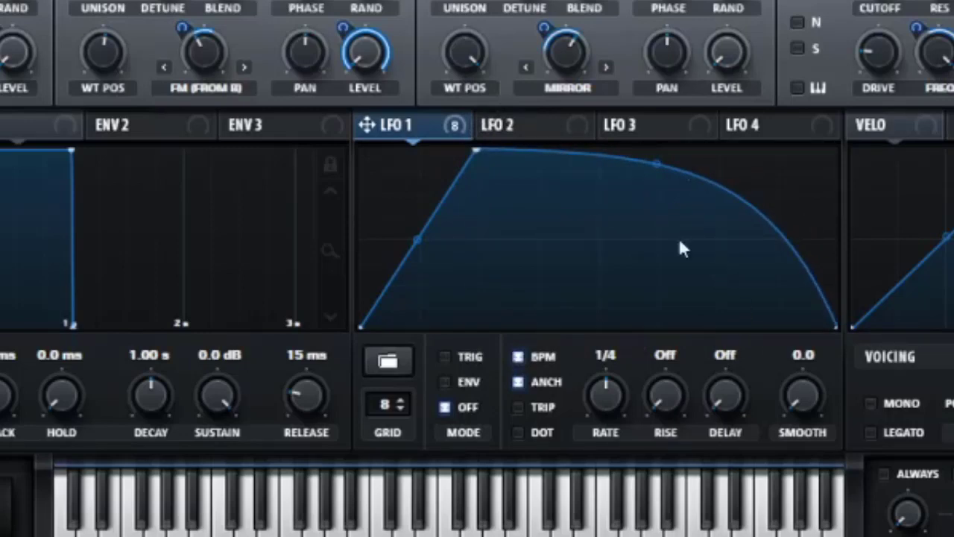
pyautogui.click(465, 382)
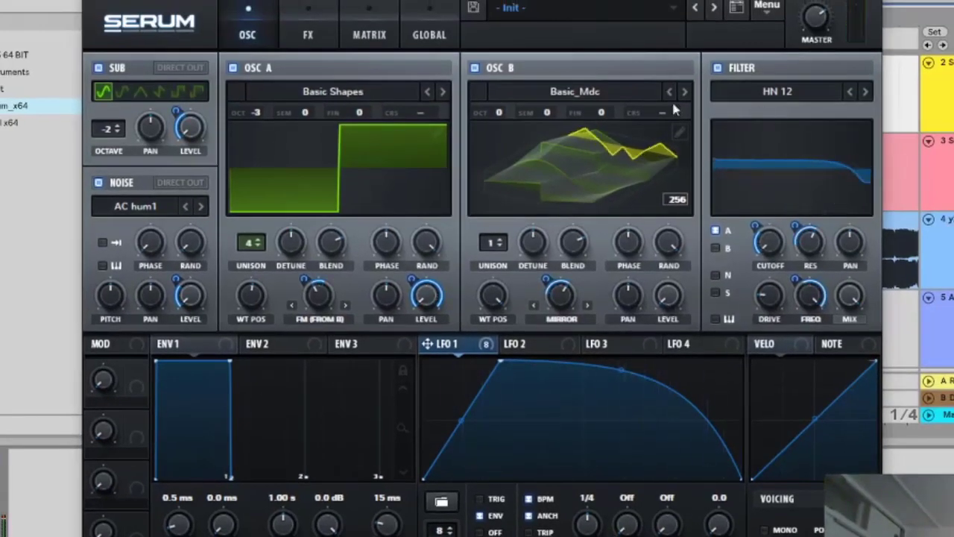
# Enable the Hyper/Dimension effect with a Hyper mix of 20 and a Dimension mix of 25.
pyautogui.click(291, 17)
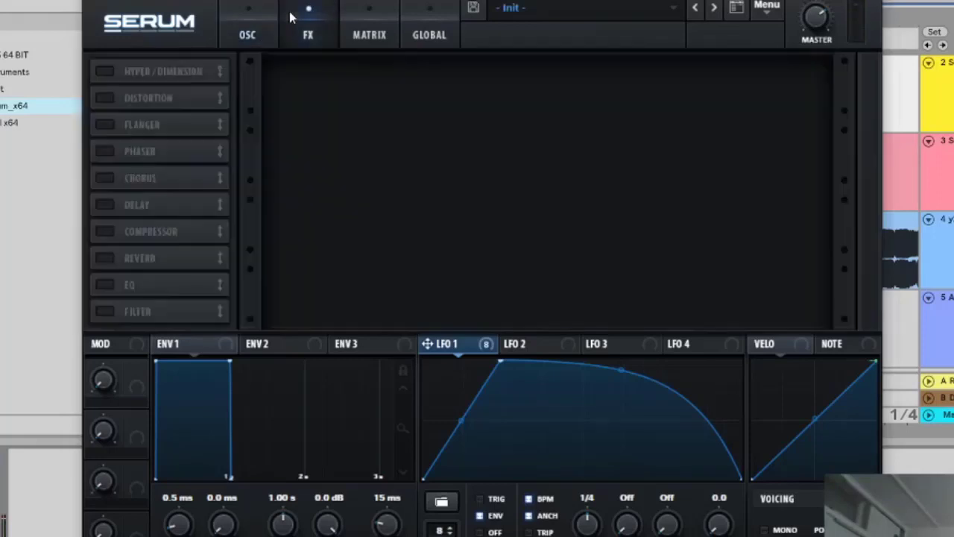
pyautogui.click(105, 71)
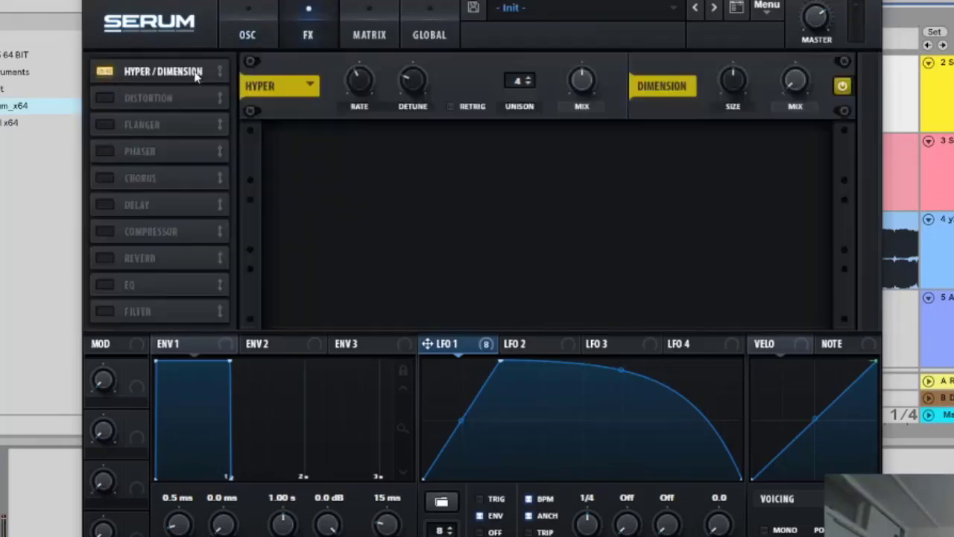
pyautogui.doubleClick(585, 84)
pyautogui.write('20')
pyautogui.press('Return')
pyautogui.doubleClick(796, 81)
pyautogui.write('25')
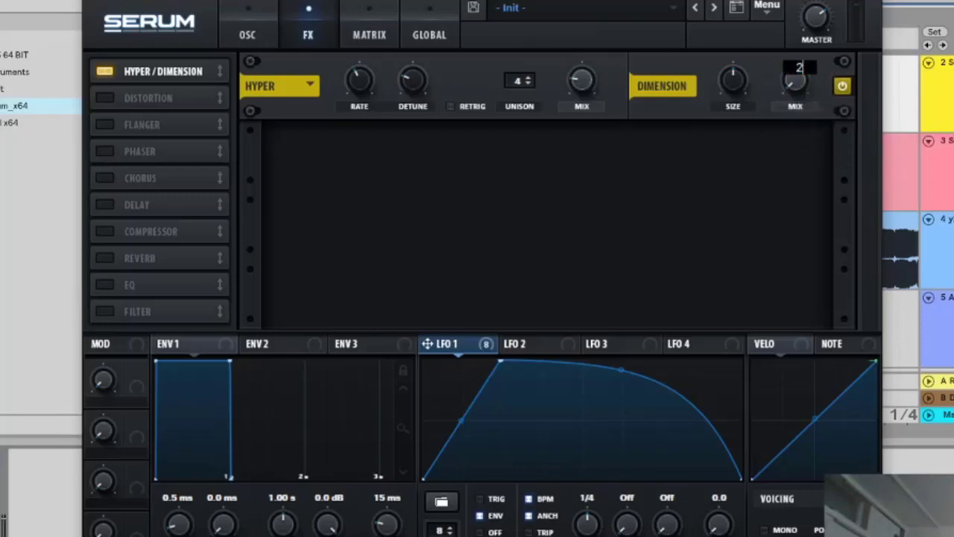
pyautogui.press('Return')
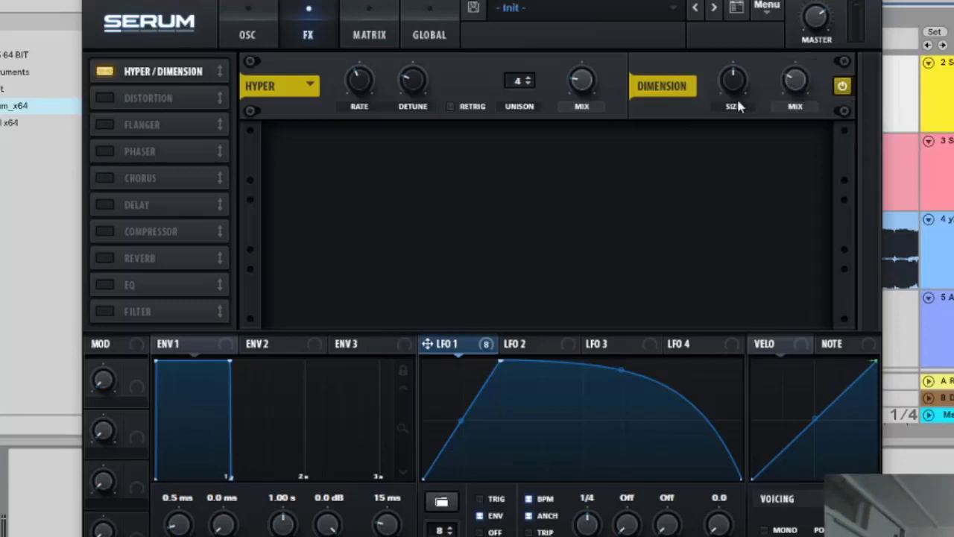
# Enable the Phaser effect and set its depth to 75 and its frequency to 116.
pyautogui.click(104, 152)
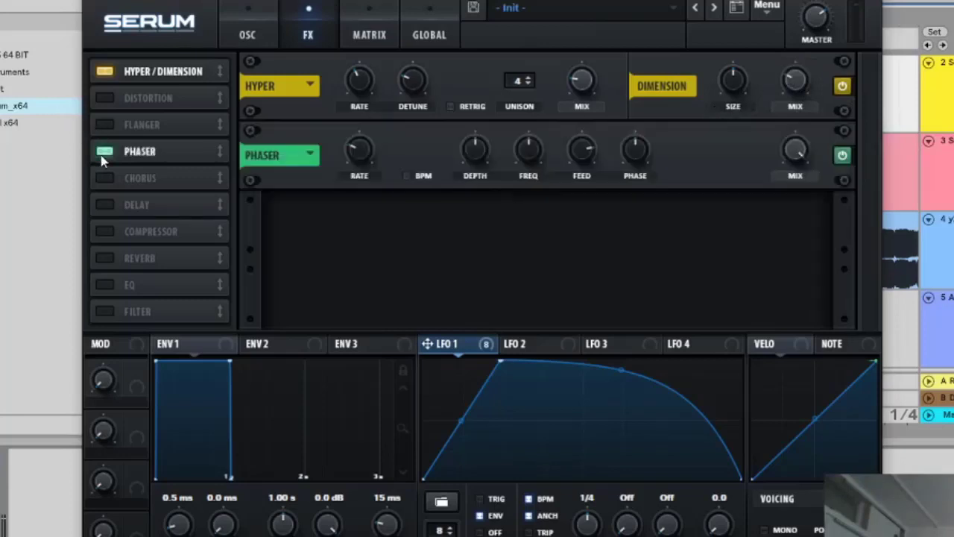
pyautogui.doubleClick(470, 158)
pyautogui.write('75')
pyautogui.press('Return')
pyautogui.doubleClick(531, 160)
pyautogui.write('116')
# Lower the phaser's feedback and set its stereo phase to 90 degrees.
pyautogui.doubleClick(580, 152)
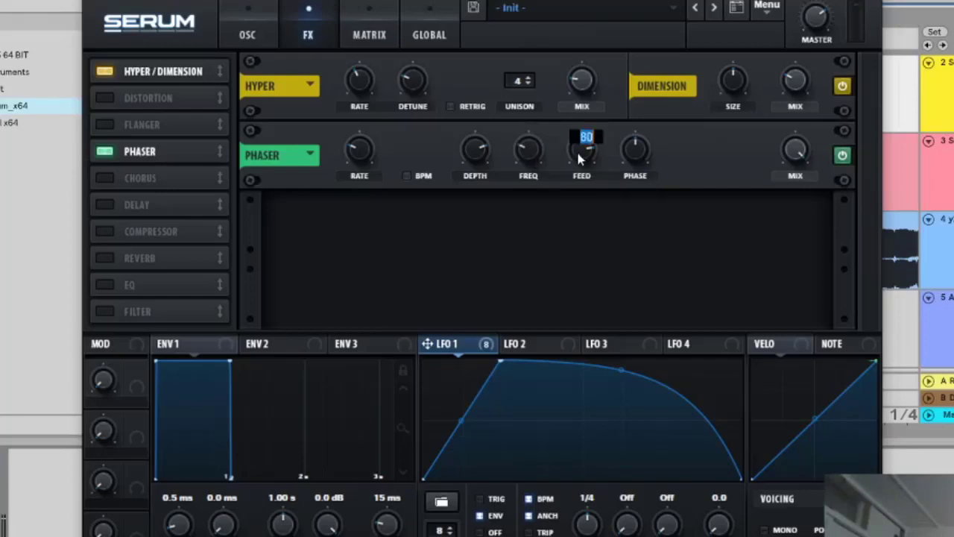
pyautogui.write('29')
pyautogui.press('Return')
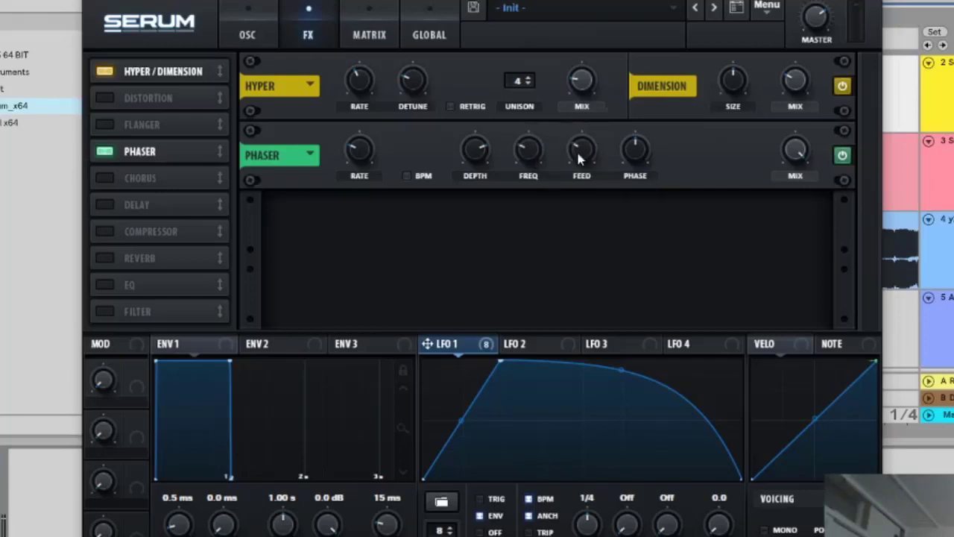
pyautogui.doubleClick(634, 152)
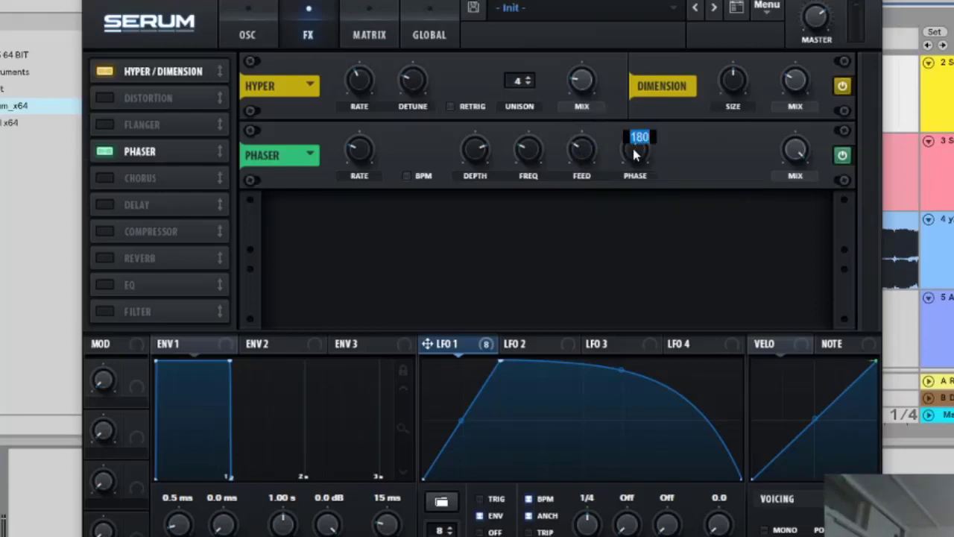
pyautogui.write('90')
pyautogui.press('Return')
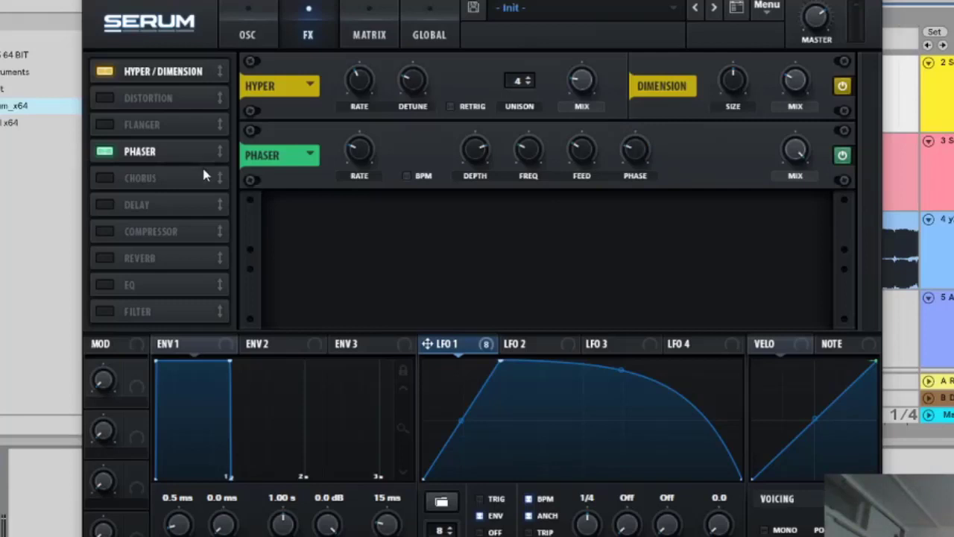
# Enable the Compressor in multiband mode, lower its attack to the minimum, and set its release to 16.7.
pyautogui.click(104, 230)
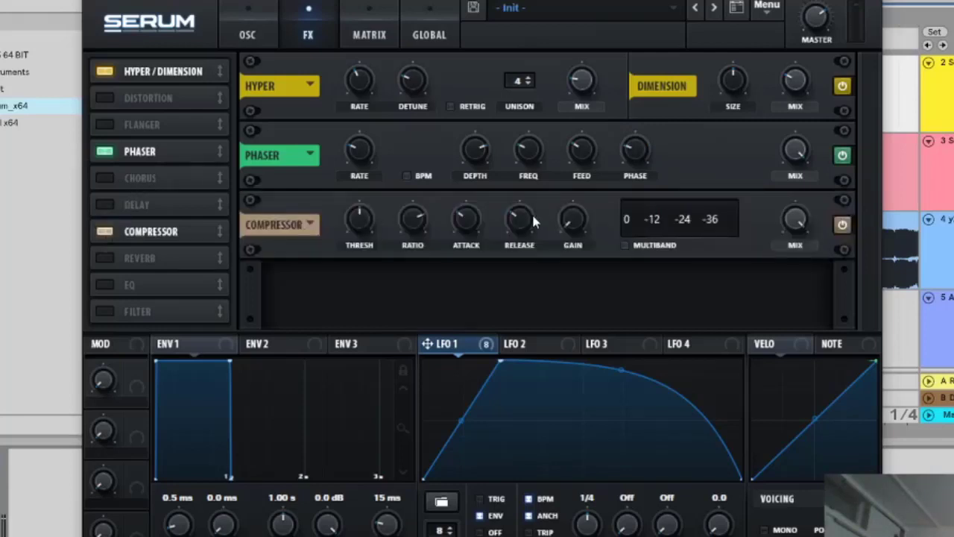
pyautogui.click(626, 247)
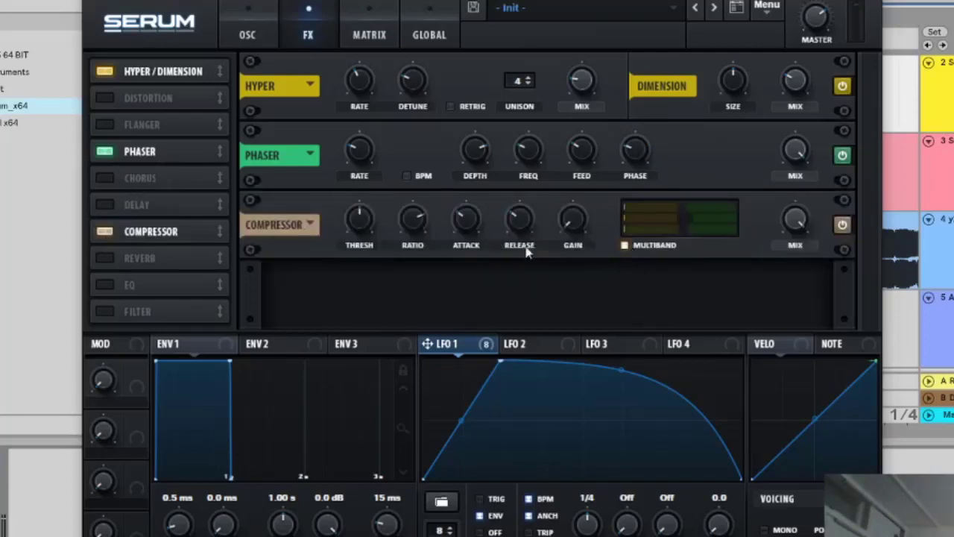
pyautogui.moveTo(469, 223); pyautogui.dragTo(470, 258)
pyautogui.doubleClick(518, 224)
pyautogui.write('16.7')
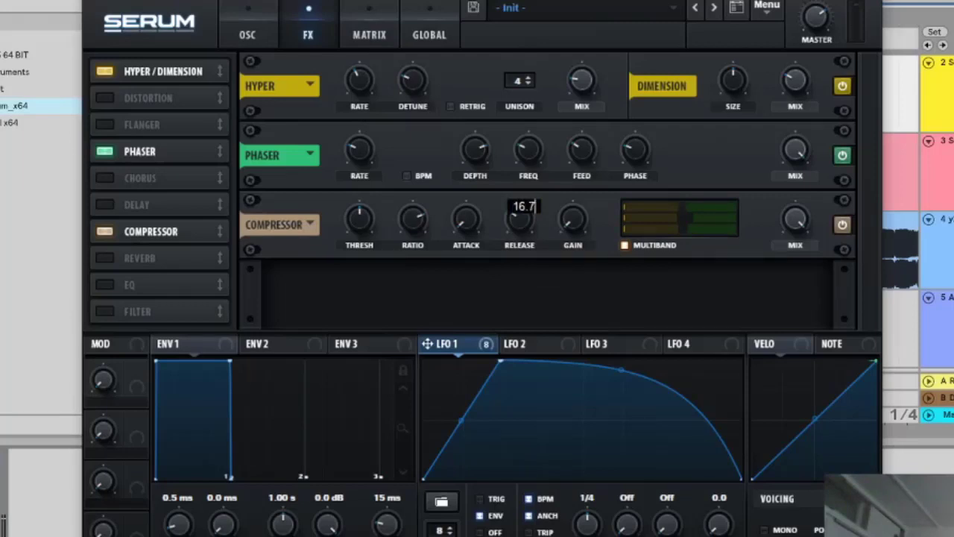
pyautogui.press('Return')
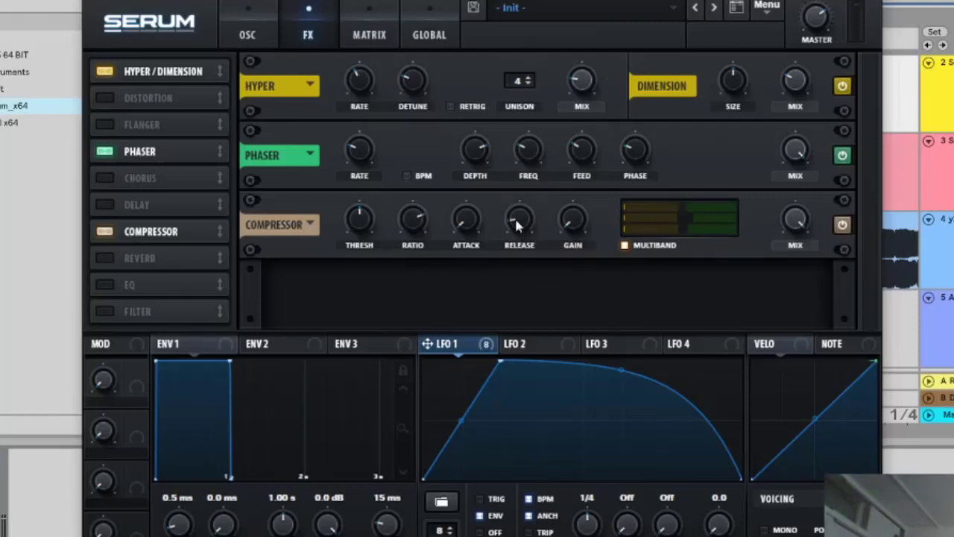
# Set the compressor's gain to 2.8 dB and adjust the band levels in its multiband display.
pyautogui.doubleClick(573, 220)
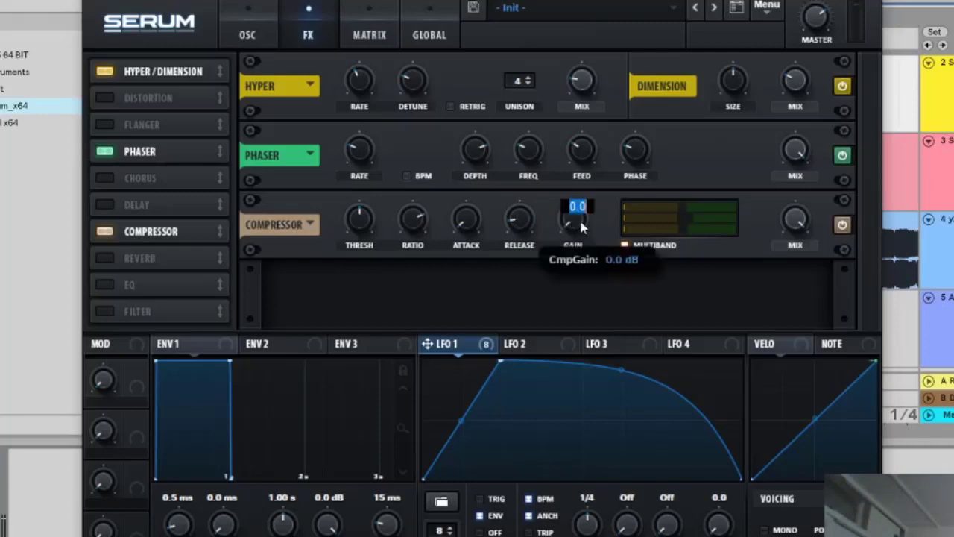
pyautogui.write('2.8')
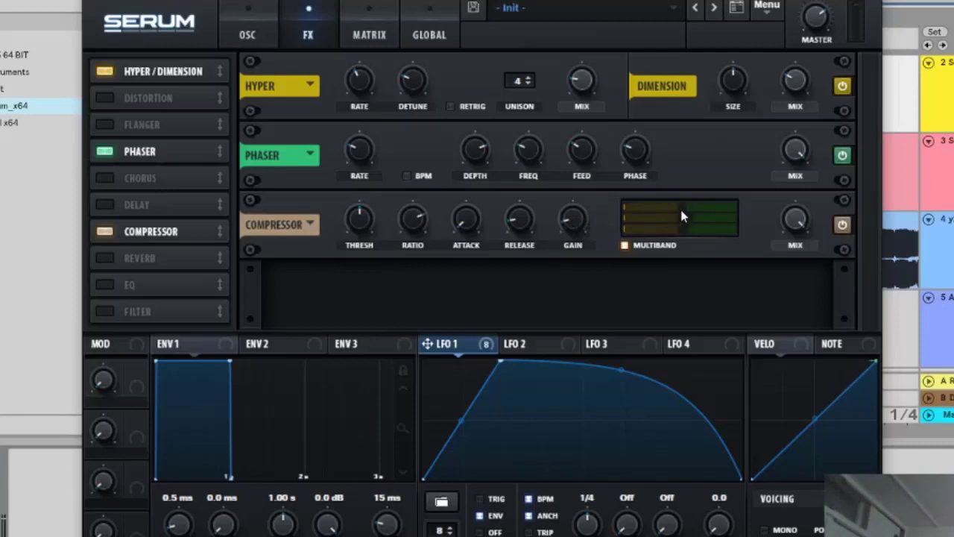
pyautogui.moveTo(681, 211); pyautogui.dragTo(711, 220)
pyautogui.click(711, 221)
# Enable the EQ, lower the low band's frequency to the minimum, and modulate it with LFO 1 at a reduced depth.
pyautogui.click(110, 285)
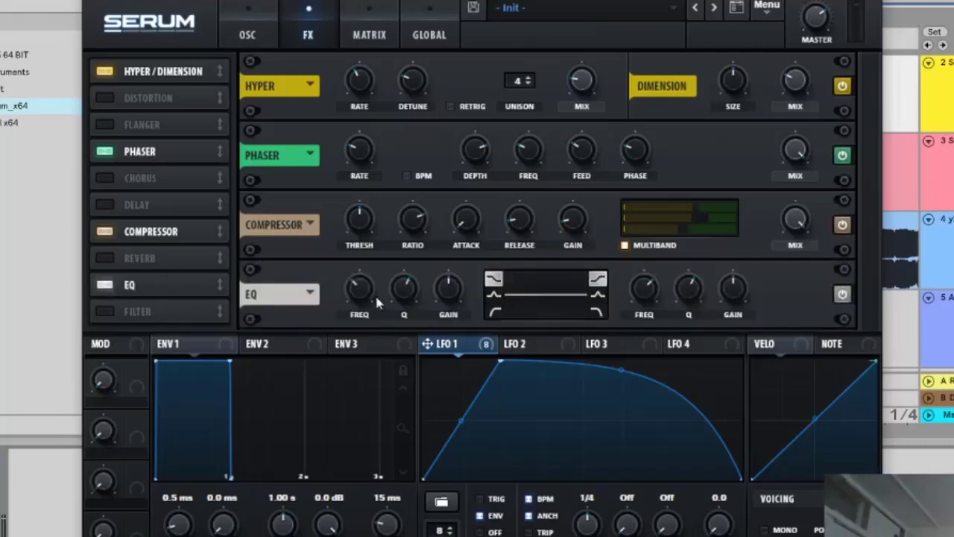
pyautogui.moveTo(424, 344); pyautogui.dragTo(348, 362)
pyautogui.moveTo(345, 274); pyautogui.dragTo(354, 249)
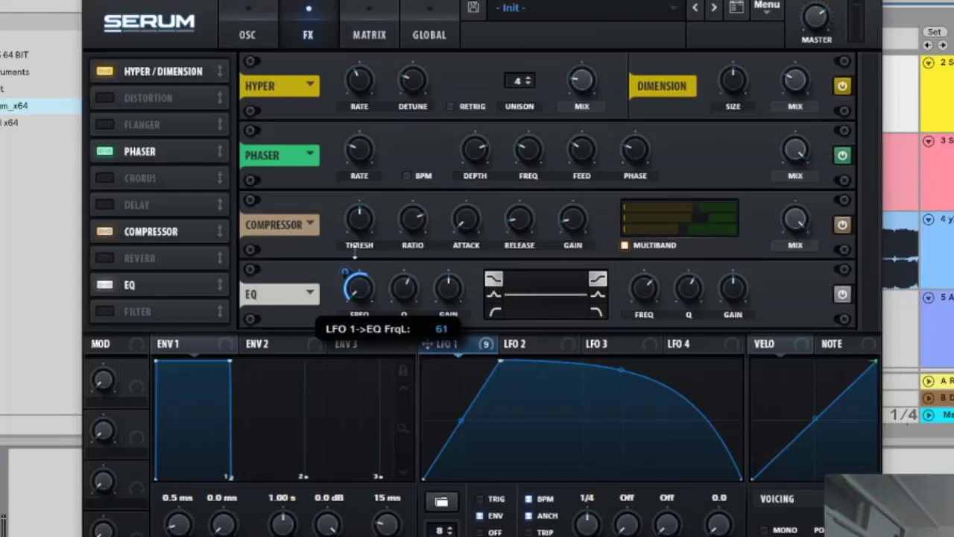
pyautogui.moveTo(354, 255); pyautogui.dragTo(355, 257)
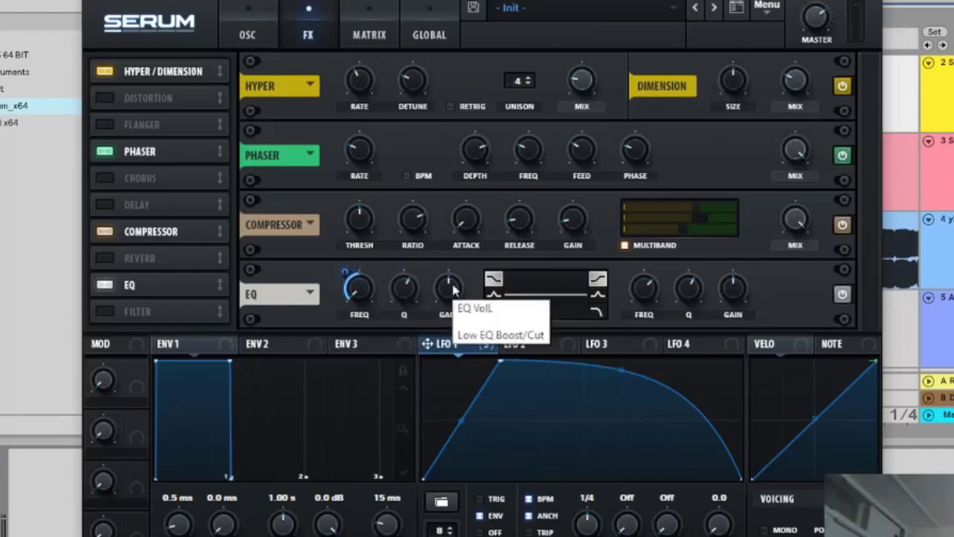
# Switch the EQ's low band to a high-pass and its high band to a peak shape, and set the high band's frequency to 16141.
pyautogui.click(493, 313)
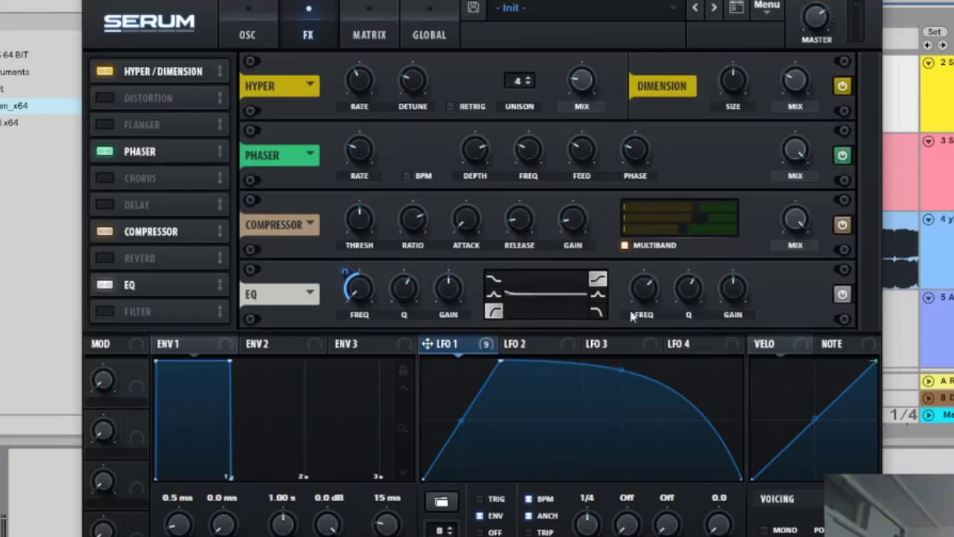
pyautogui.click(600, 295)
pyautogui.doubleClick(644, 291)
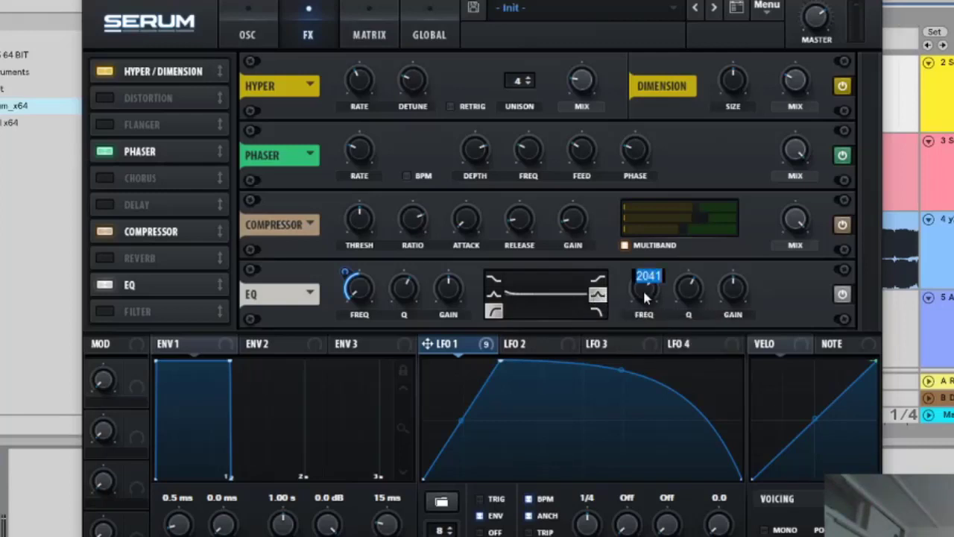
pyautogui.write('16141')
pyautogui.press('Return')
# Try setting the EQ high band's Q to -35.
pyautogui.doubleClick(686, 281)
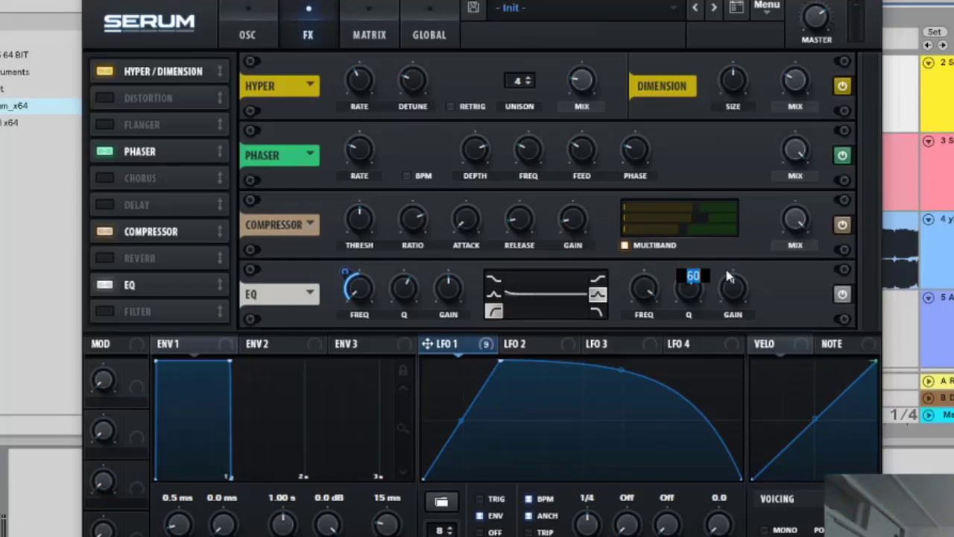
pyautogui.write('-45')
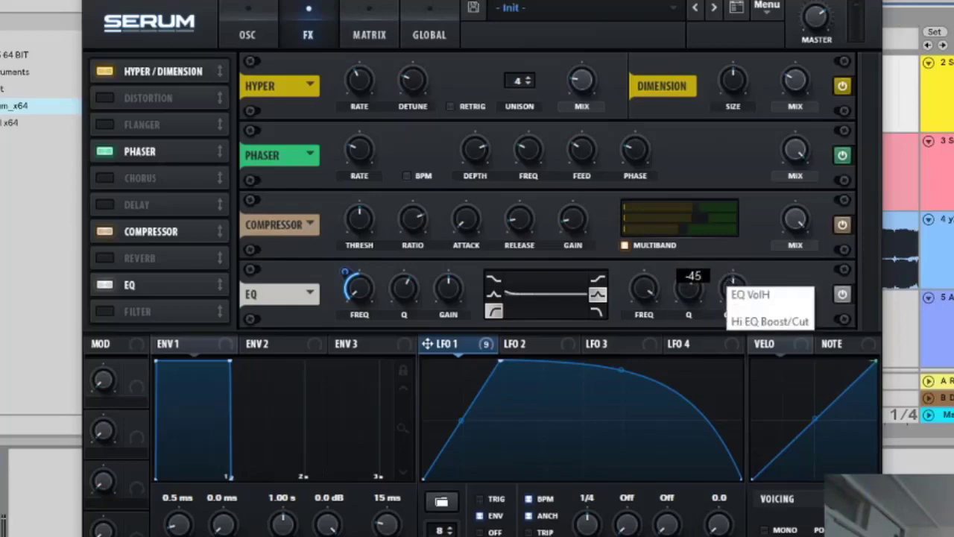
pyautogui.press('BackSpace')
pyautogui.press('BackSpace')
pyautogui.write('35')
pyautogui.press('Return')
# Modulate the EQ high band's frequency with LFO 1 by a moderate negative amount.
pyautogui.moveTo(680, 285)
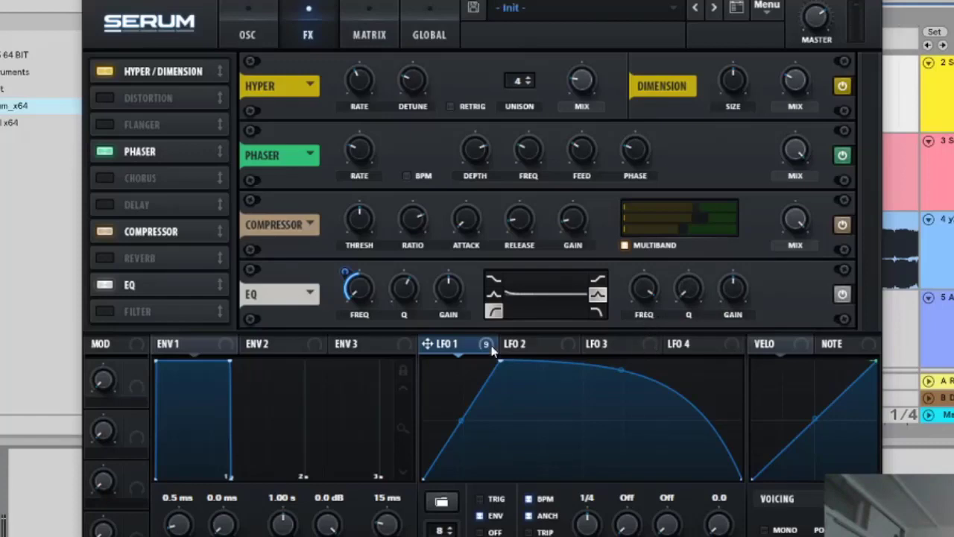
pyautogui.moveTo(483, 345); pyautogui.dragTo(624, 302)
pyautogui.rightClick(632, 277)
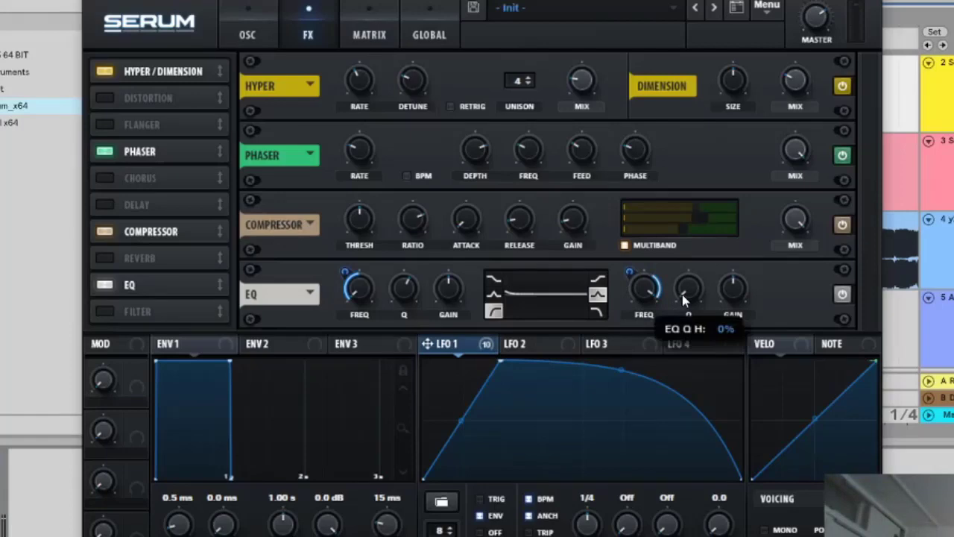
# Raise the EQ high band's Q to about mid-range and set its gain to 6.1.
pyautogui.moveTo(682, 294); pyautogui.dragTo(715, 228)
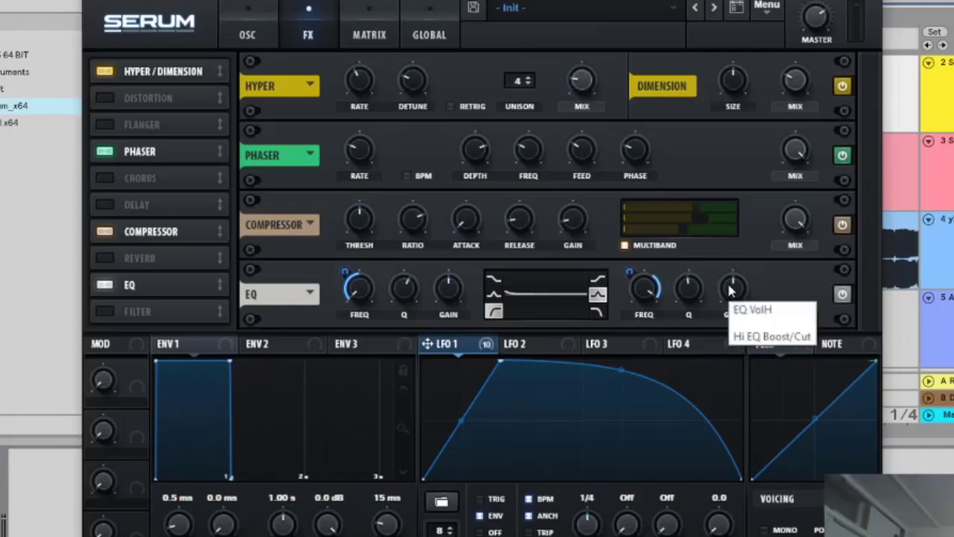
pyautogui.doubleClick(730, 291)
pyautogui.write('6')
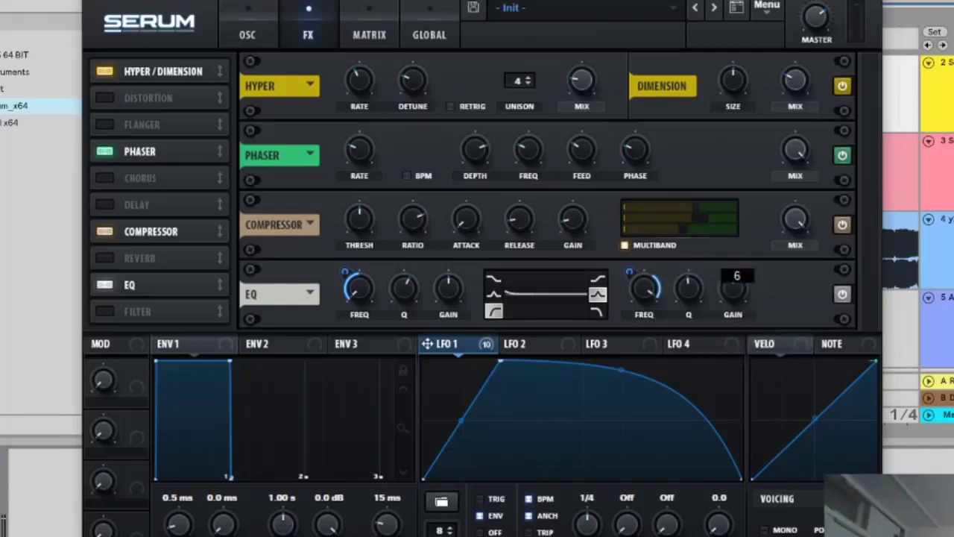
pyautogui.write('.1')
pyautogui.press('Return')
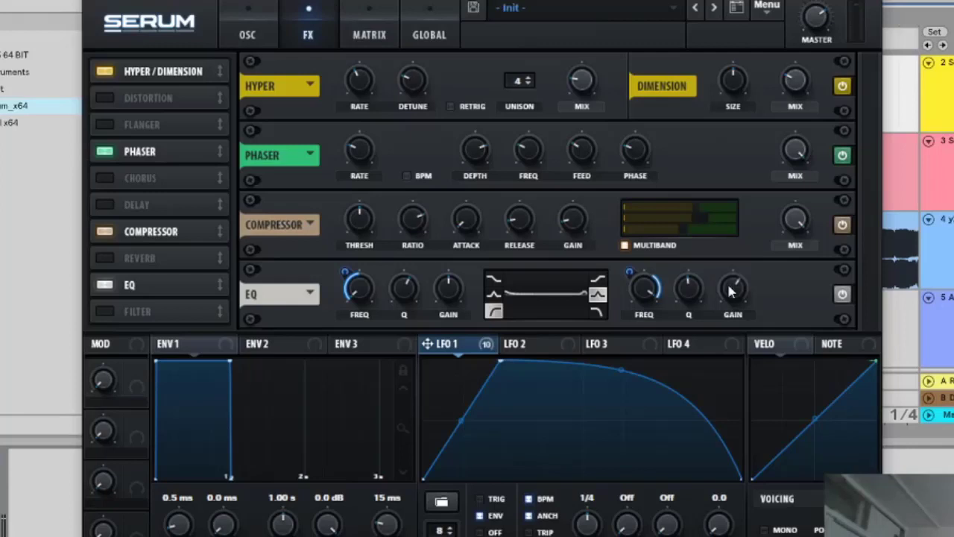
# Enable the Filter effect and change its type to Combs.
pyautogui.click(105, 315)
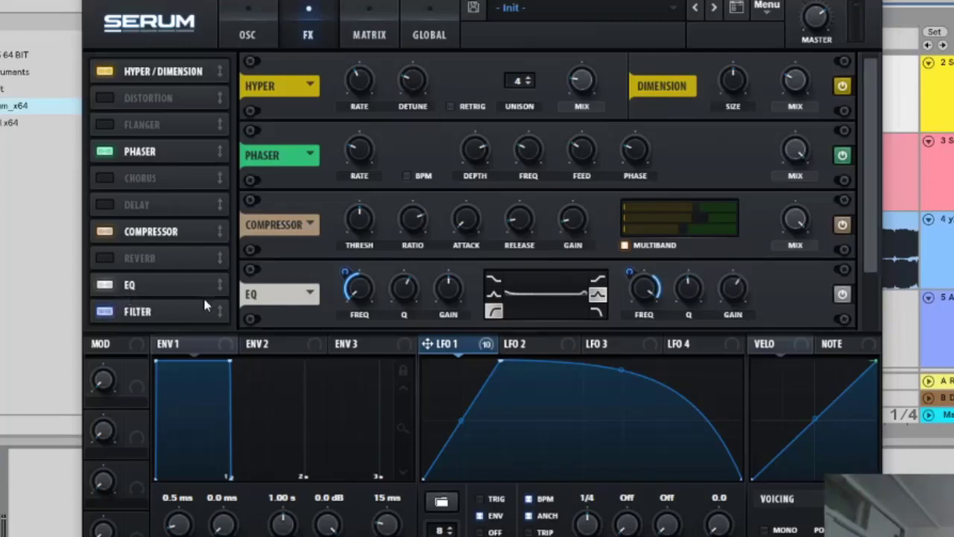
pyautogui.scroll(-2, 265, 316)
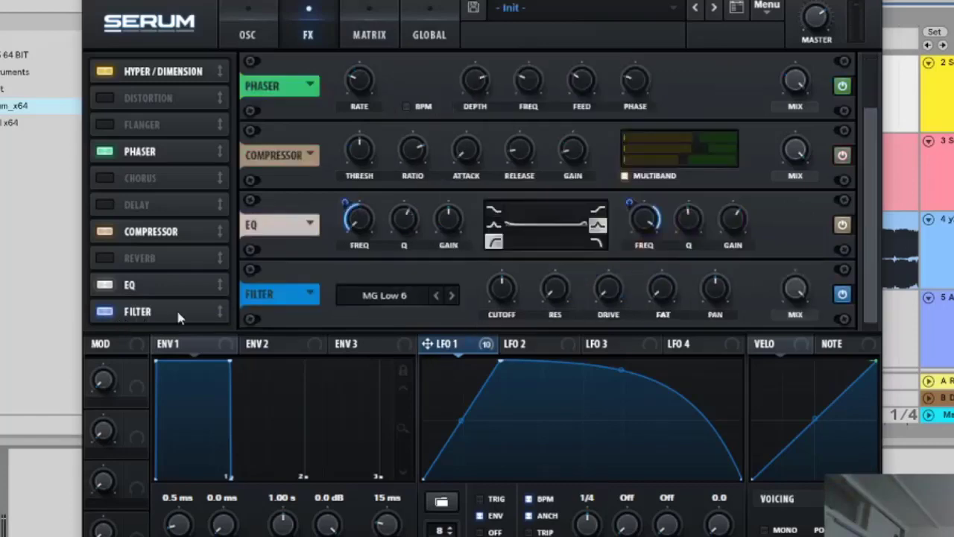
pyautogui.click(409, 295)
pyautogui.moveTo(417, 375)
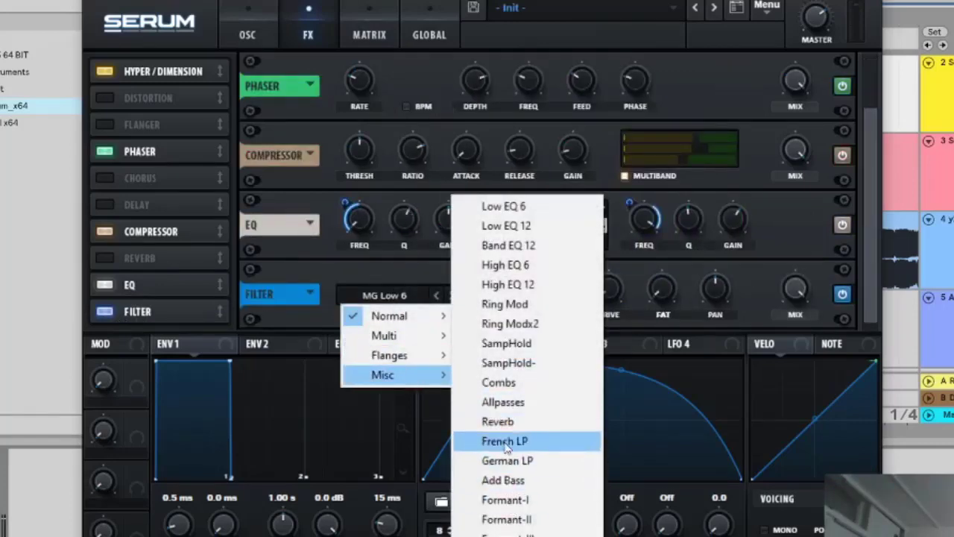
pyautogui.click(500, 383)
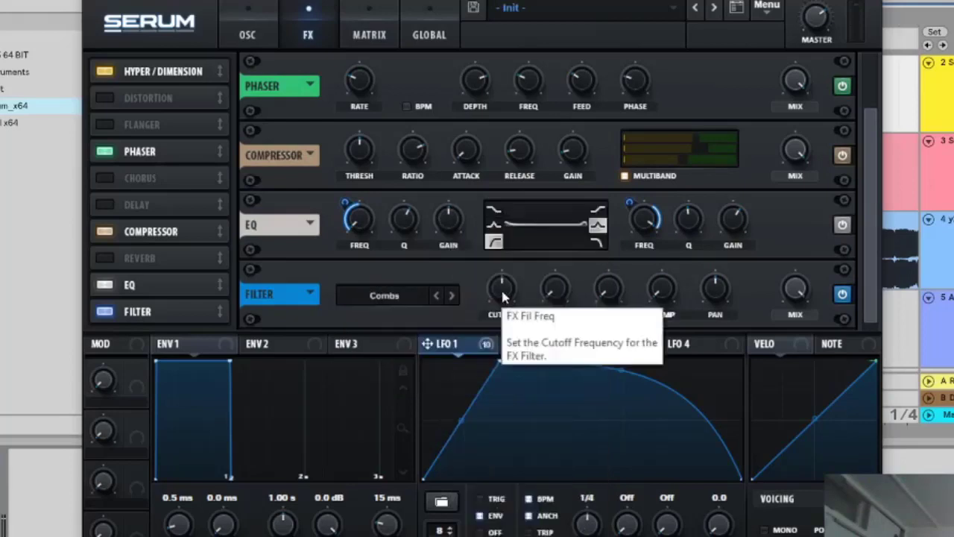
# Set the effects filter's cutoff to 611 and modulate it with LFO 1 by a very slight negative amount.
pyautogui.doubleClick(502, 295)
pyautogui.write('611')
pyautogui.press('Return')
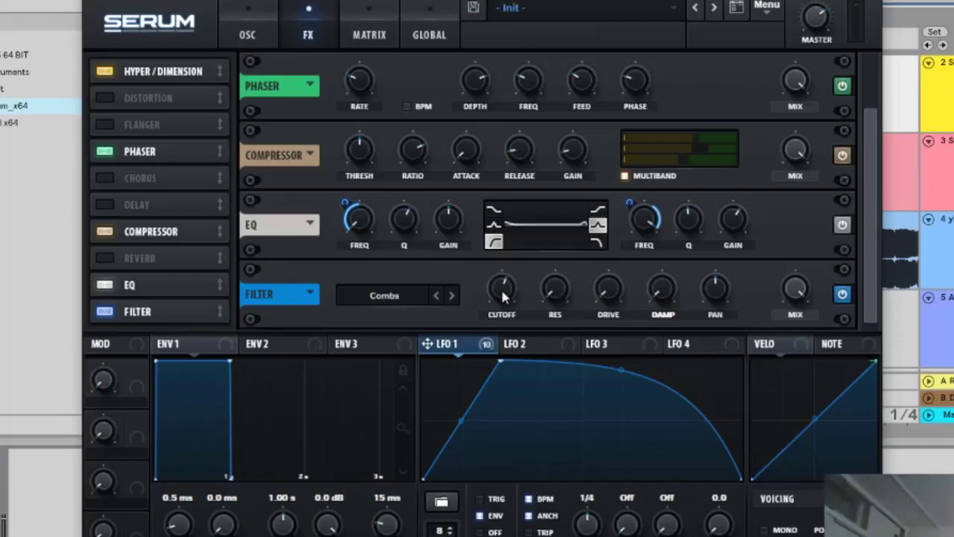
pyautogui.moveTo(477, 346); pyautogui.dragTo(502, 295)
pyautogui.moveTo(488, 273); pyautogui.dragTo(485, 313)
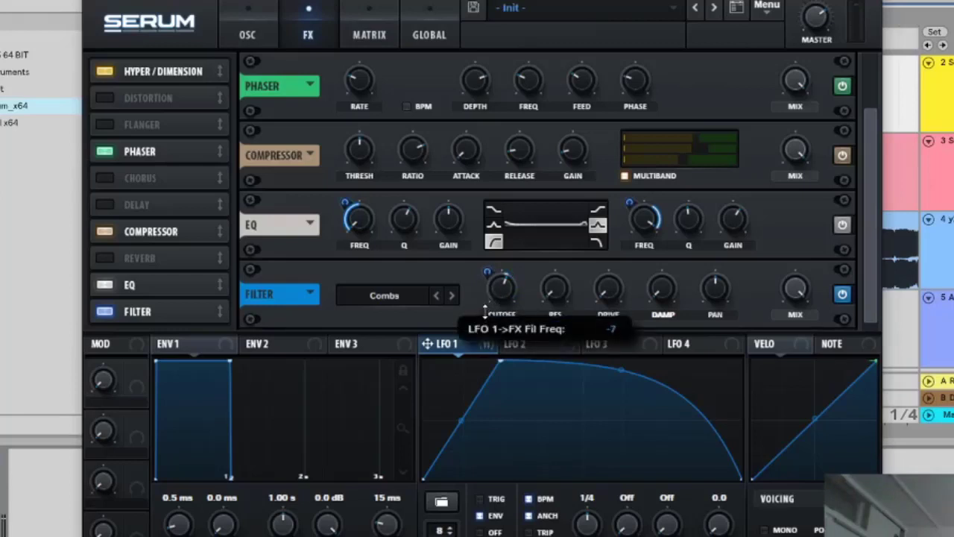
# Set the effects filter's resonance to 88 and modulate it with LFO 1 by a very slight positive amount.
pyautogui.doubleClick(556, 297)
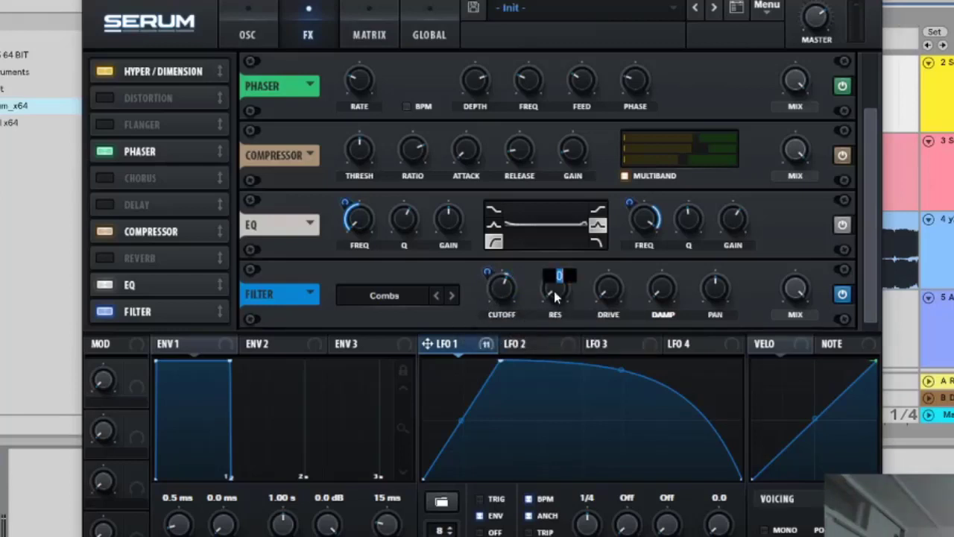
pyautogui.write('88')
pyautogui.press('Return')
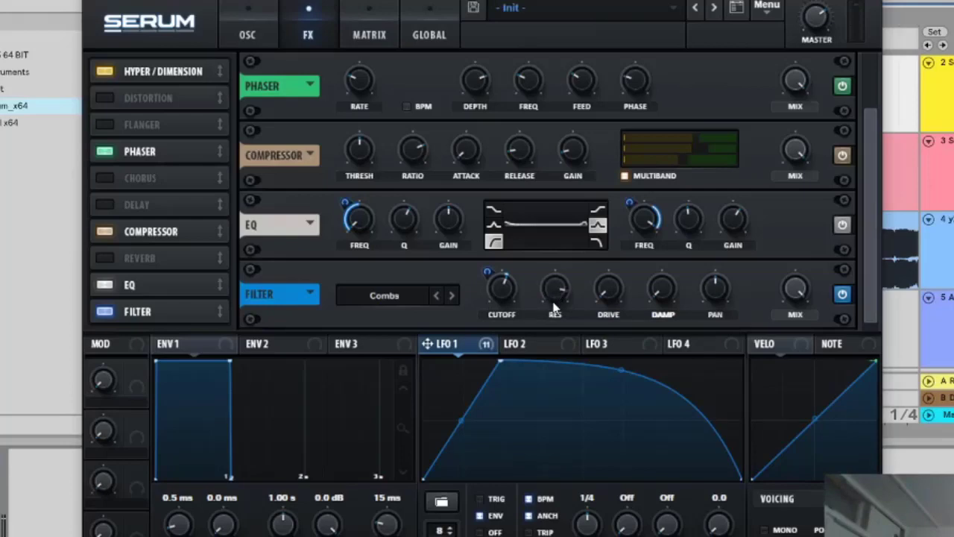
pyautogui.moveTo(427, 344); pyautogui.dragTo(540, 281)
pyautogui.click(610, 301)
# Add a modulation matrix entry routing LFO 2 to the global master tuning, Mast.Tun.
pyautogui.click(358, 21)
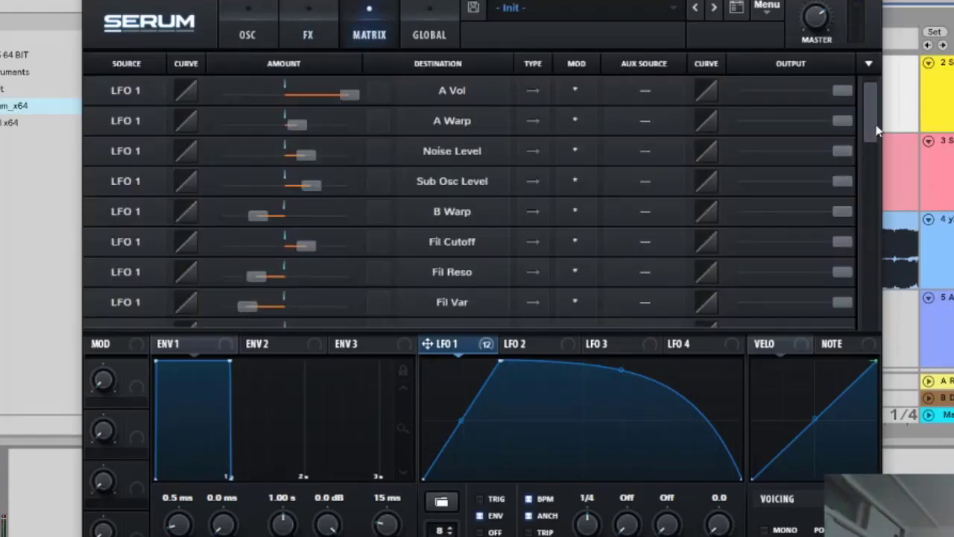
pyautogui.moveTo(876, 130); pyautogui.dragTo(879, 190)
pyautogui.click(109, 208)
pyautogui.click(173, 115)
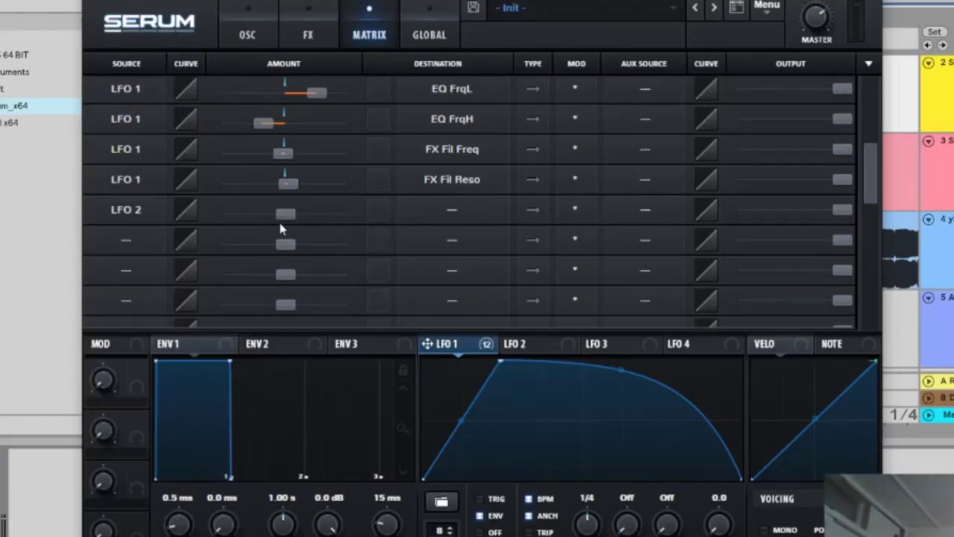
pyautogui.click(468, 213)
pyautogui.moveTo(462, 368)
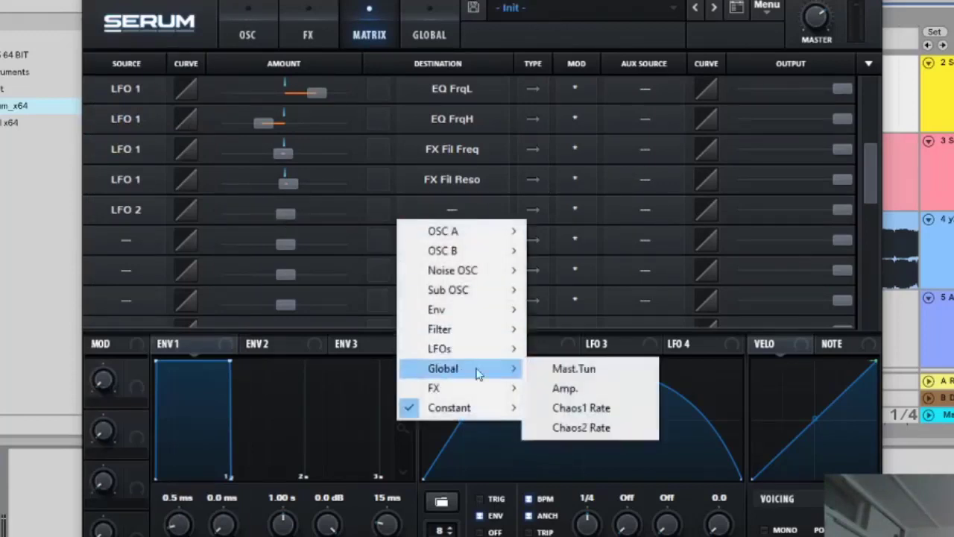
pyautogui.click(555, 368)
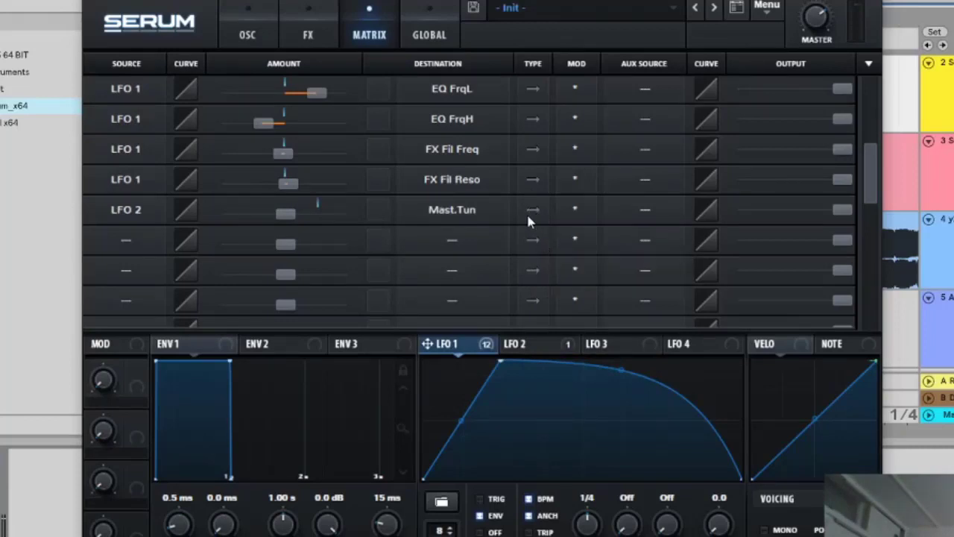
# Check the LFO 2 to Mast.Tun amount in the finished EXCISION - NECK BRACE BASS preset on the other track.
pyautogui.moveTo(287, 222)
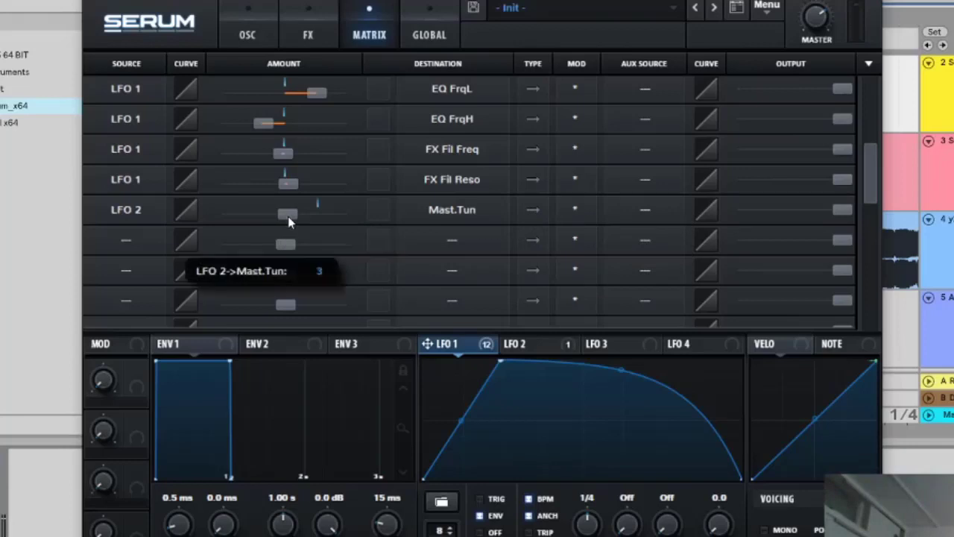
pyautogui.scroll(2, 950, 90)
pyautogui.click(941, 82)
pyautogui.click(940, 87)
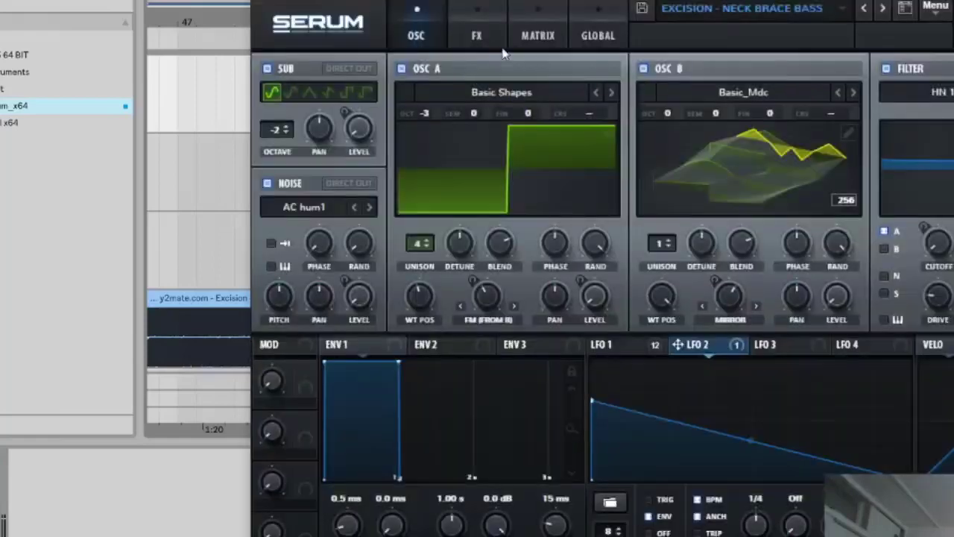
pyautogui.click(526, 36)
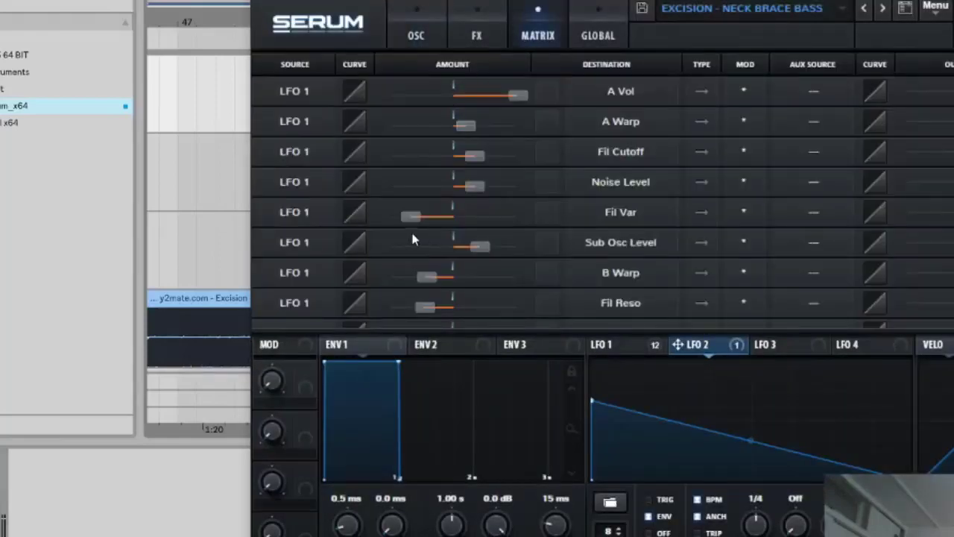
pyautogui.scroll(-8, 269, 261)
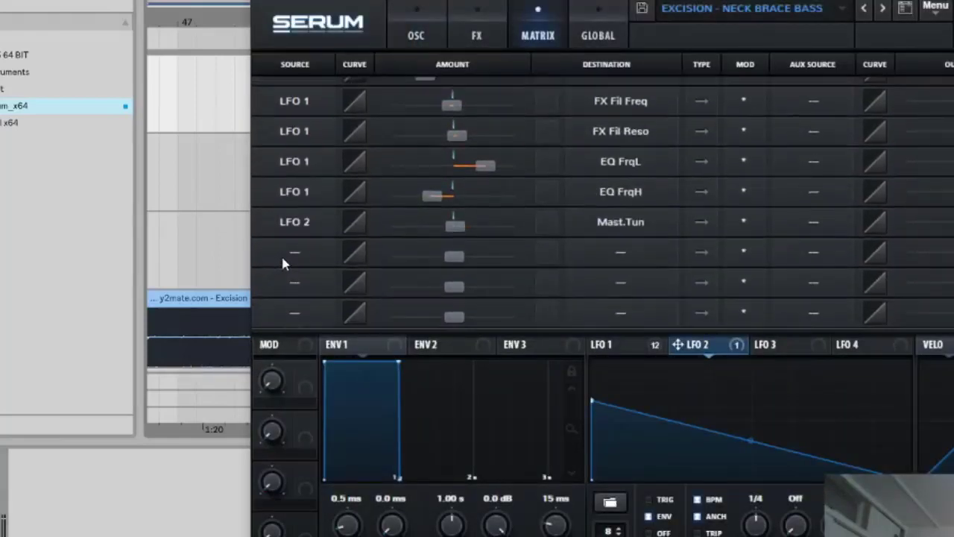
pyautogui.doubleClick(450, 230)
pyautogui.press('Return')
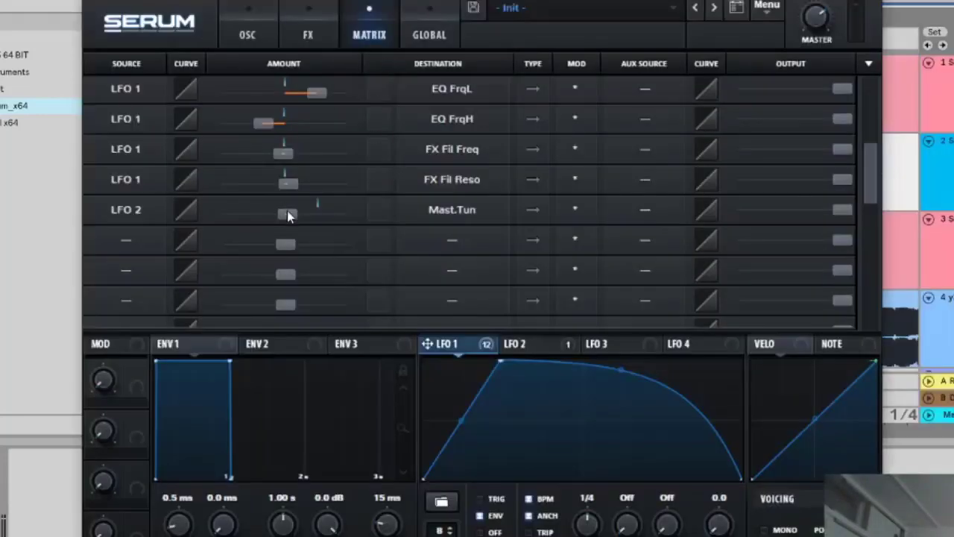
# Give the LFO 2 master tuning modulation a slight positive amount, and reshape LFO 2 into a falling ramp in envelope mode.
pyautogui.doubleClick(287, 211)
pyautogui.press('Escape')
pyautogui.click(521, 343)
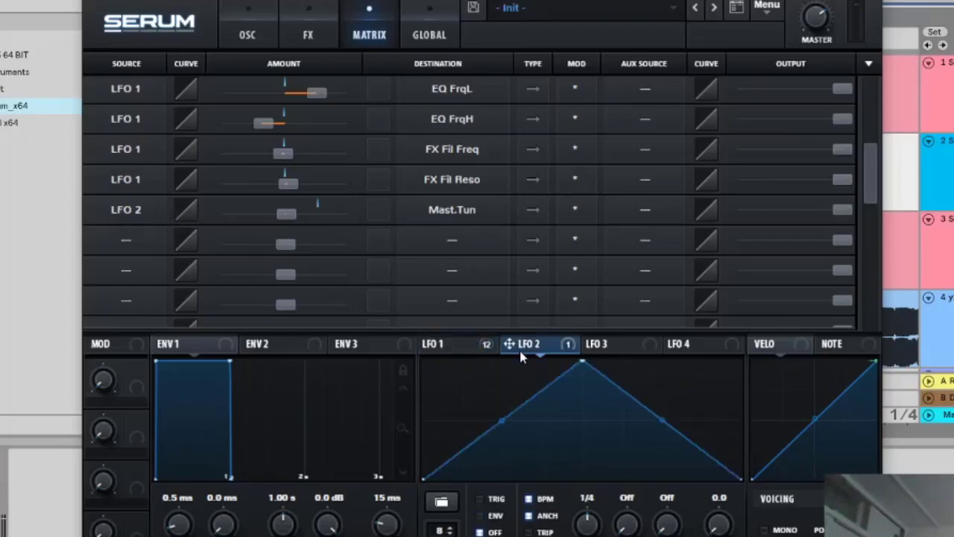
pyautogui.click(479, 515)
pyautogui.moveTo(584, 366); pyautogui.dragTo(396, 391)
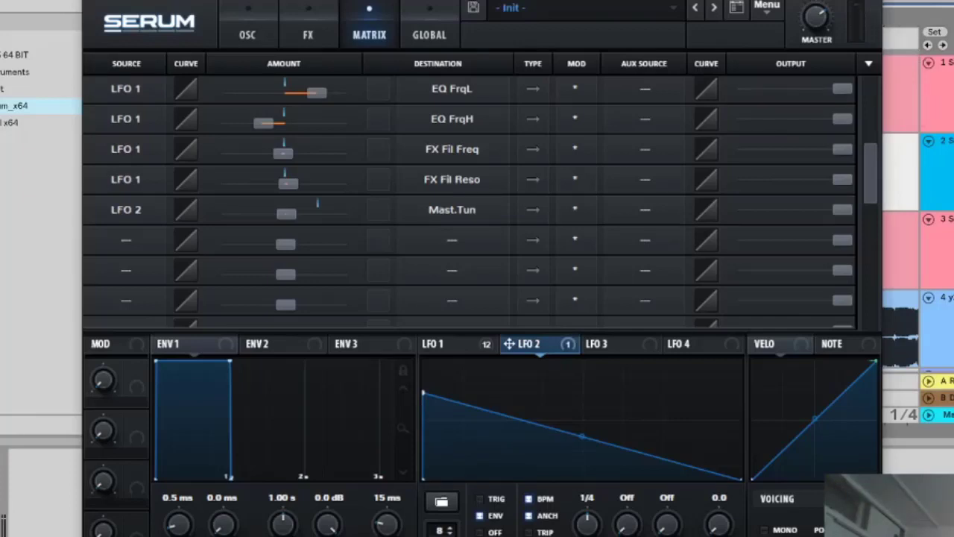
# Open the bass MIDI clip from the arrangement and inspect its automation envelope and its notes.
pyautogui.click(868, 1)
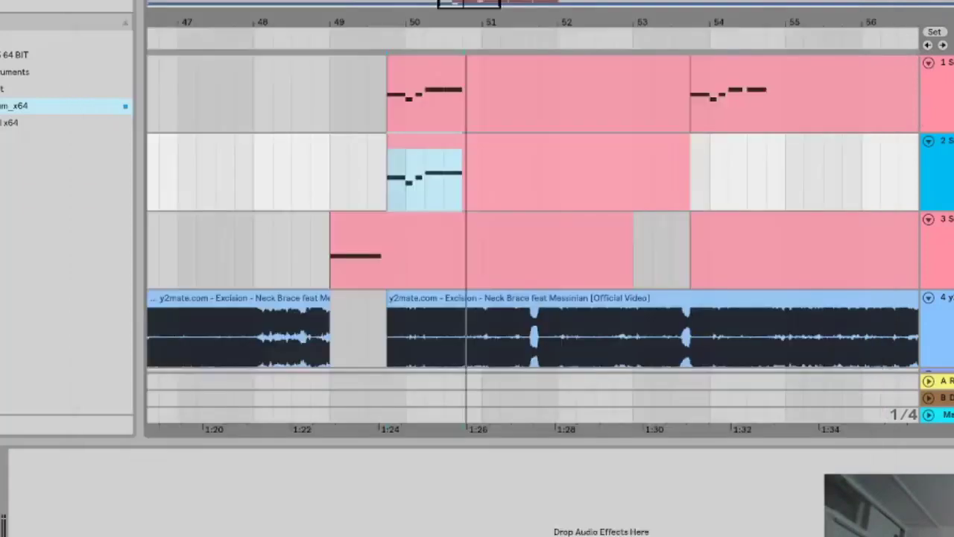
pyautogui.click(946, 63)
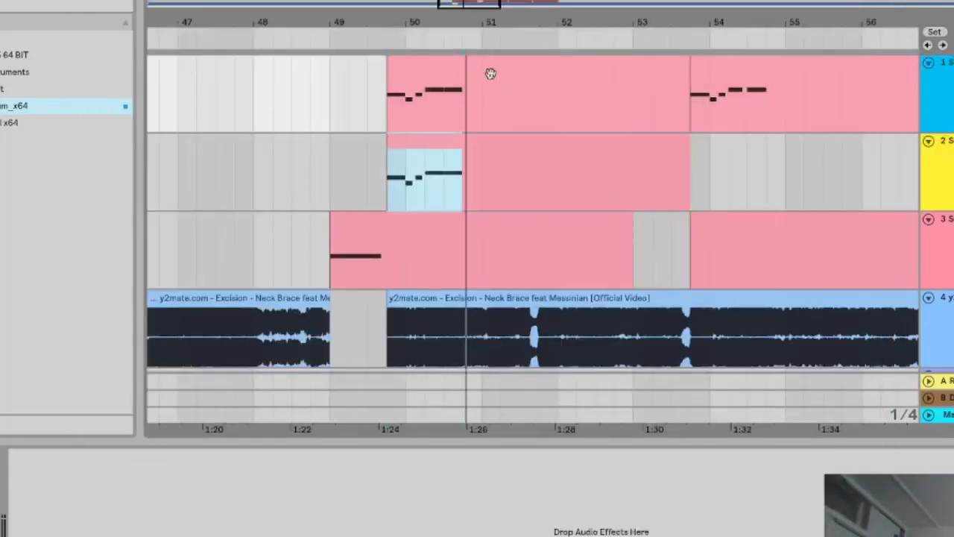
pyautogui.doubleClick(451, 154)
pyautogui.click(40, 3)
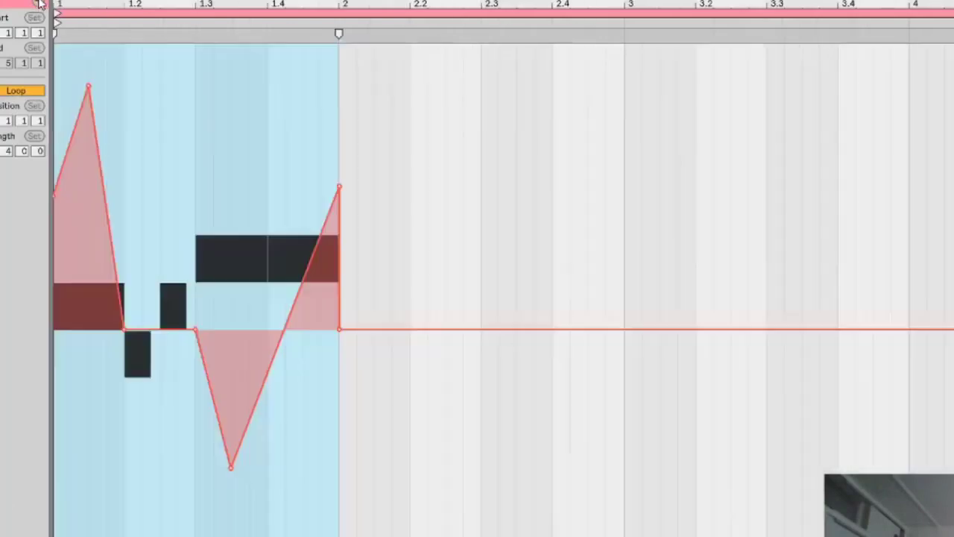
pyautogui.click(126, 135)
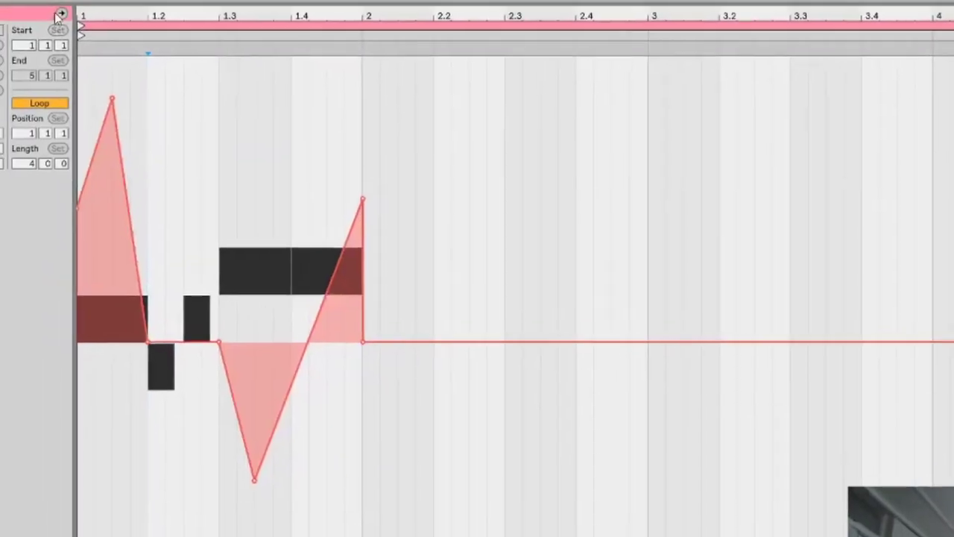
pyautogui.click(37, 2)
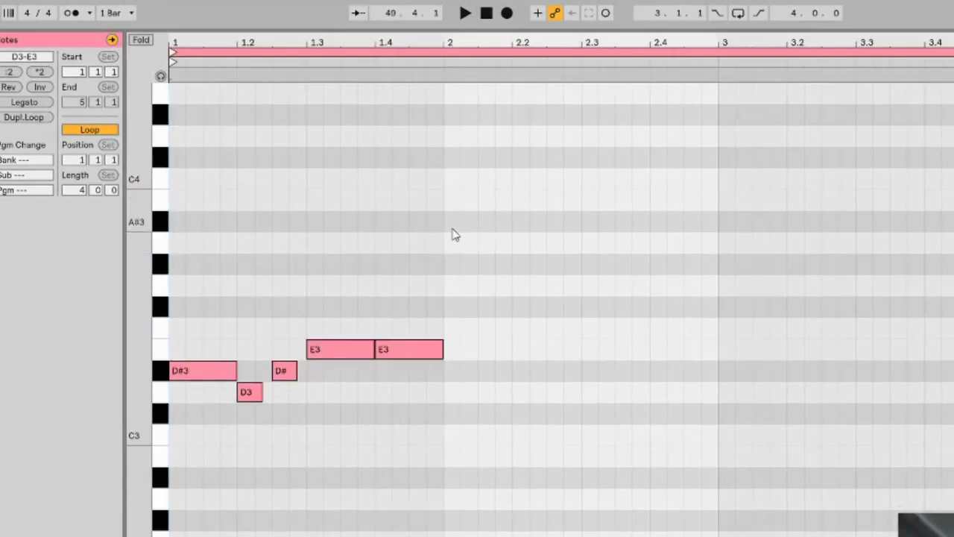
# Select all the notes in the first bar of the bass clip to review the D3 to E3 pattern.
pyautogui.moveTo(443, 230); pyautogui.dragTo(177, 453)
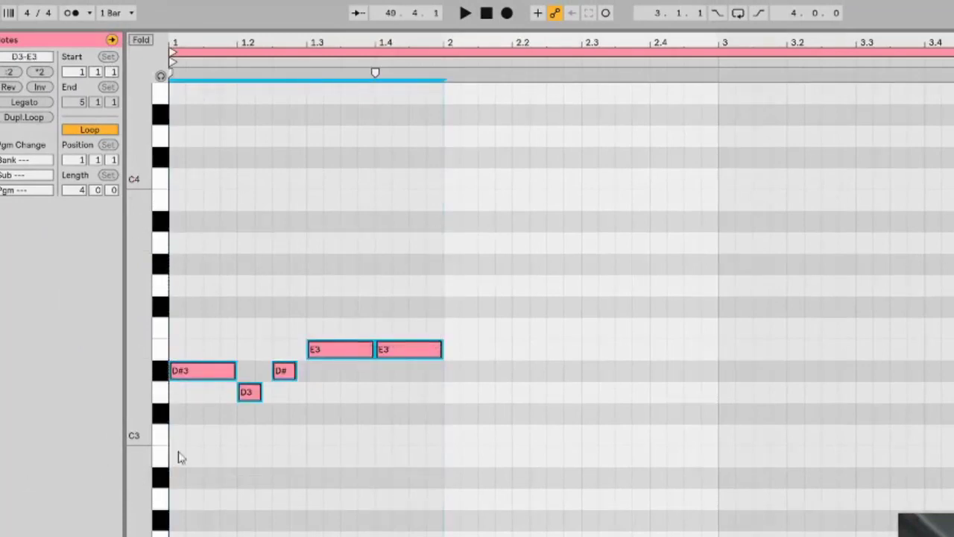
pyautogui.click(439, 388)
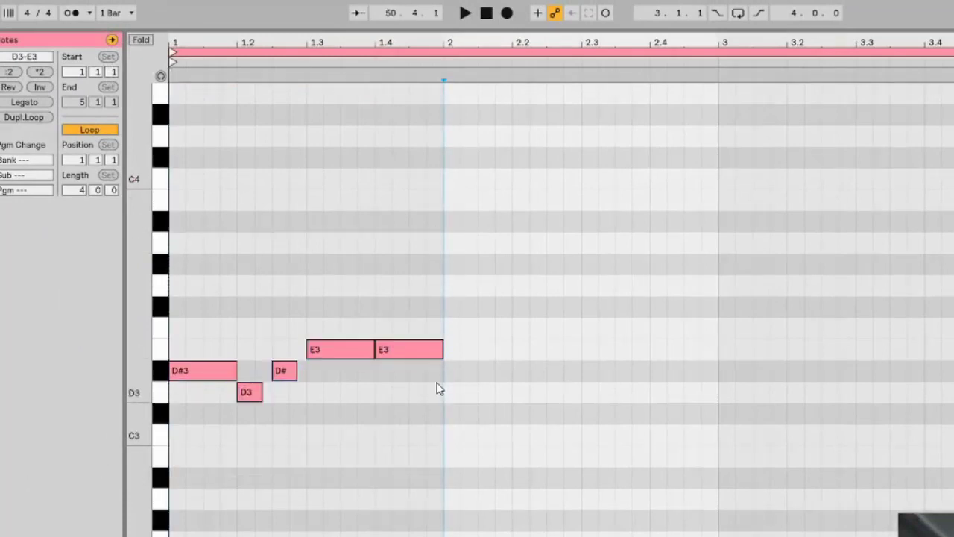
pyautogui.moveTo(449, 419); pyautogui.dragTo(210, 274)
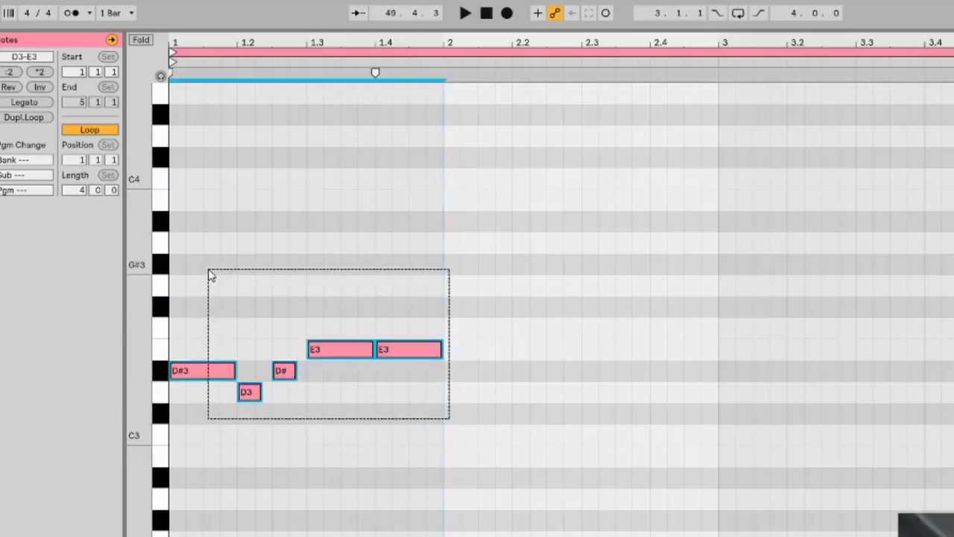
pyautogui.click(444, 287)
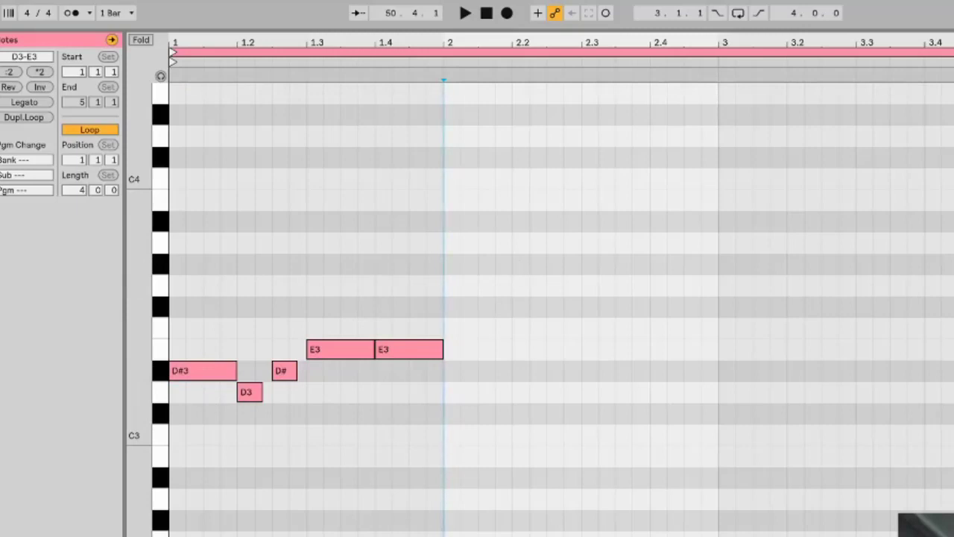
pyautogui.moveTo(441, 270); pyautogui.dragTo(118, 444)
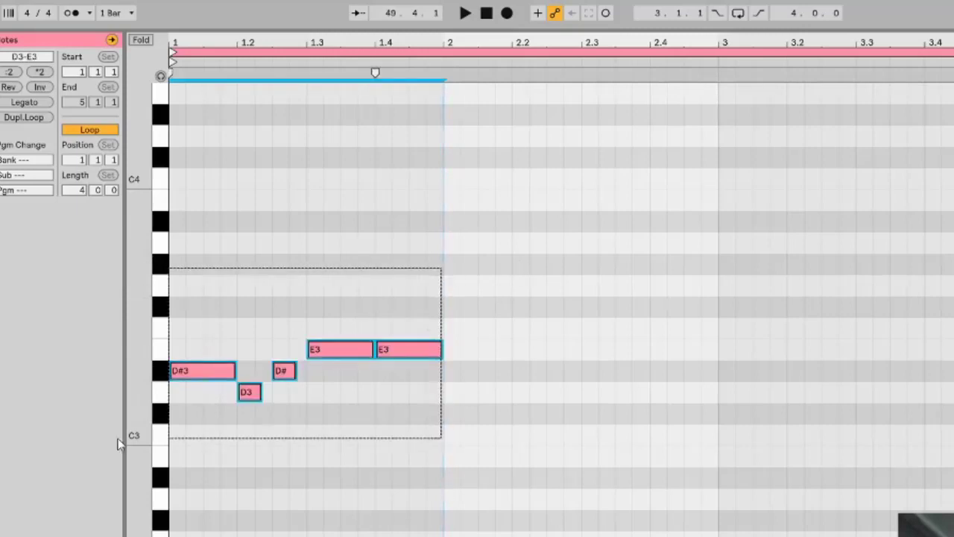
# Clear the note selection and show the bass clip's automation envelope to examine its curve across the first bar.
pyautogui.click(426, 380)
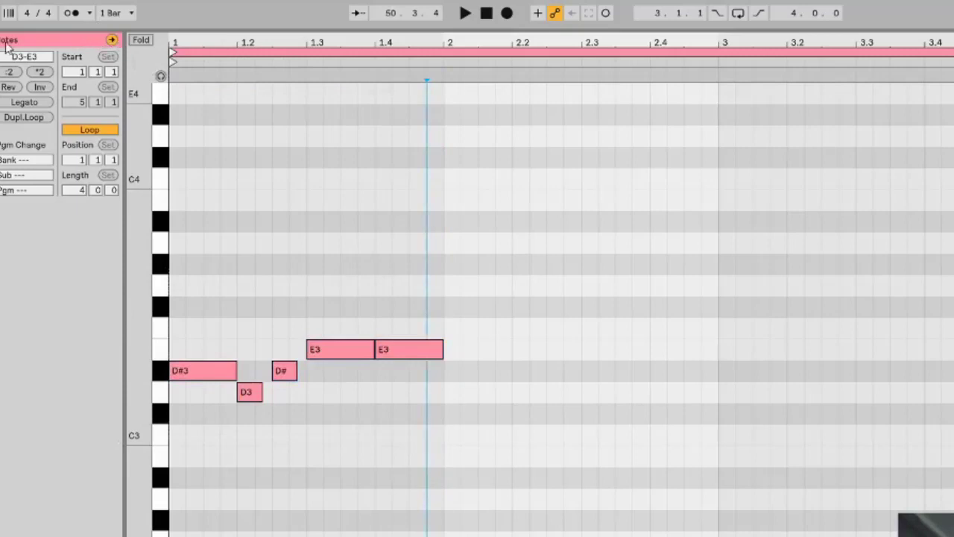
pyautogui.click(111, 40)
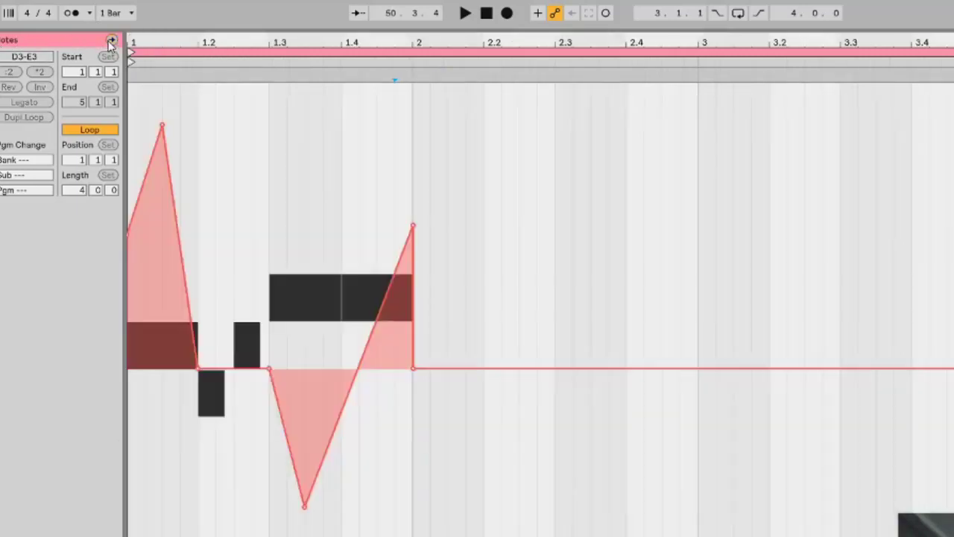
pyautogui.moveTo(412, 145); pyautogui.dragTo(414, 287)
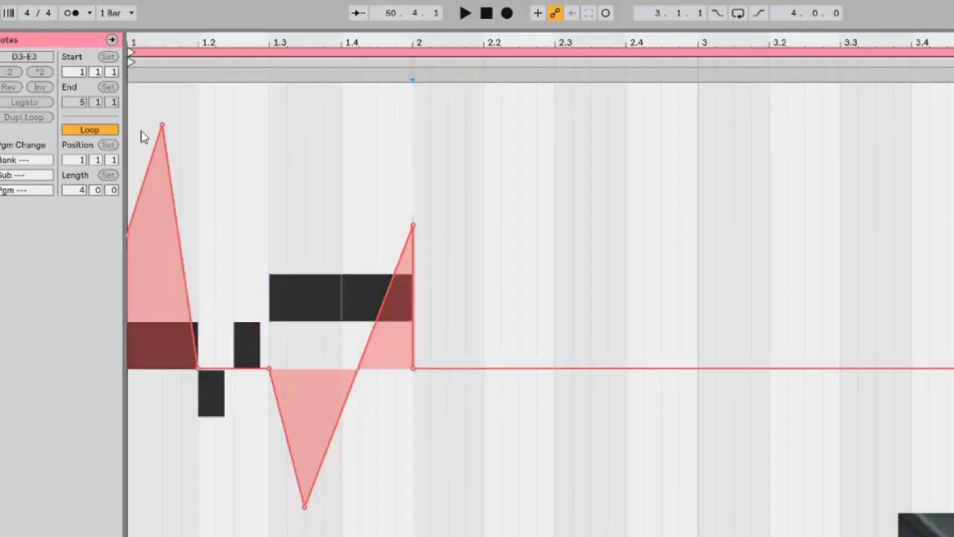
# Play back the bass clips in the arrangement from just before bar 50 to audition the sound, then stop playback.
pyautogui.moveTo(178, 43); pyautogui.dragTo(177, 43)
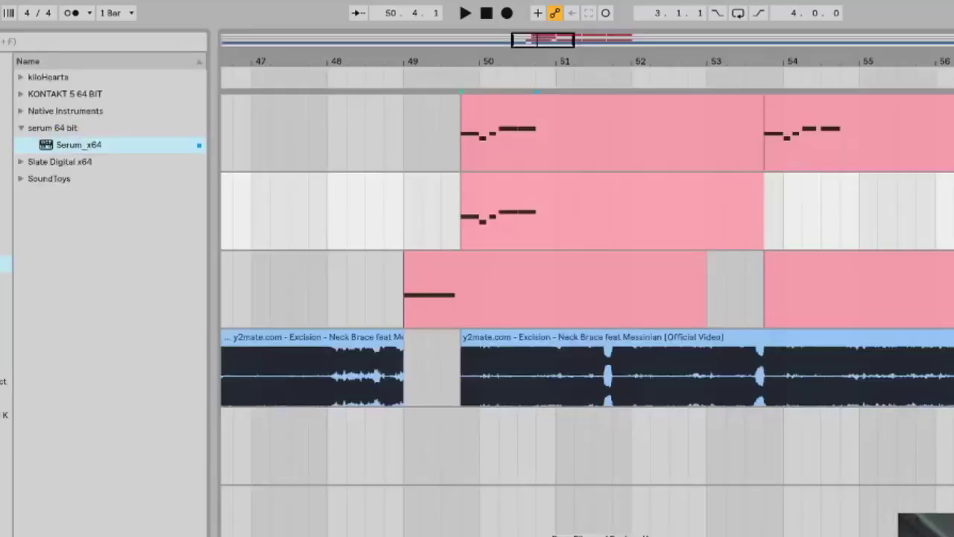
pyautogui.press('space')
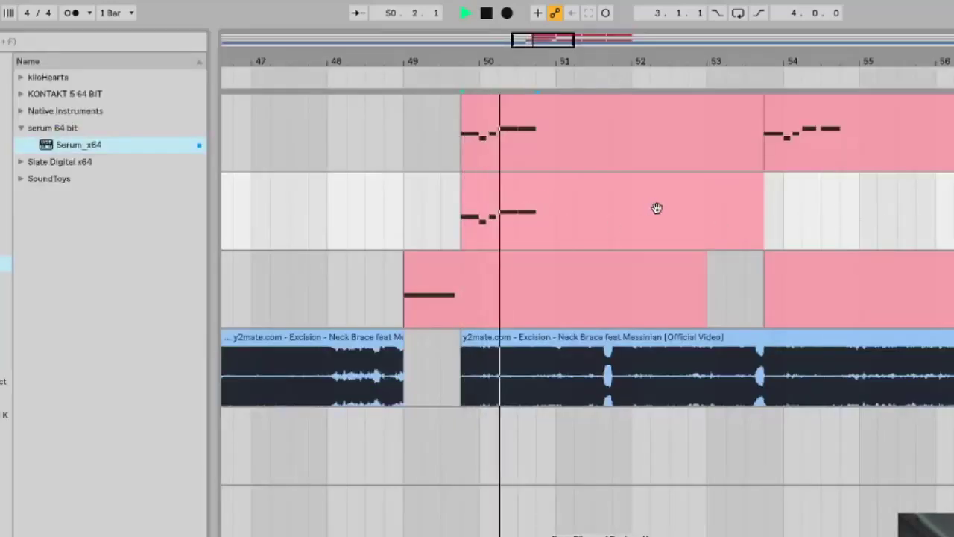
pyautogui.press('space')
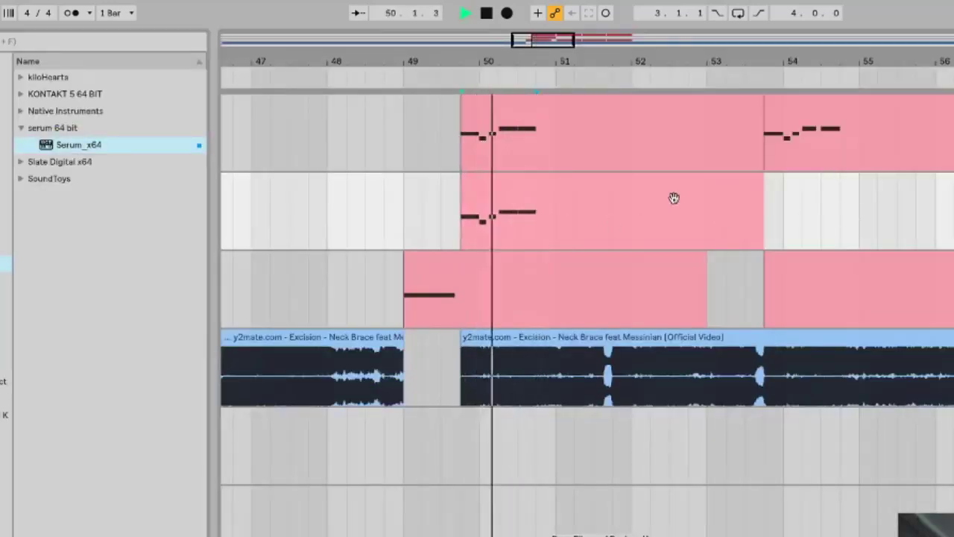
pyautogui.press('space')
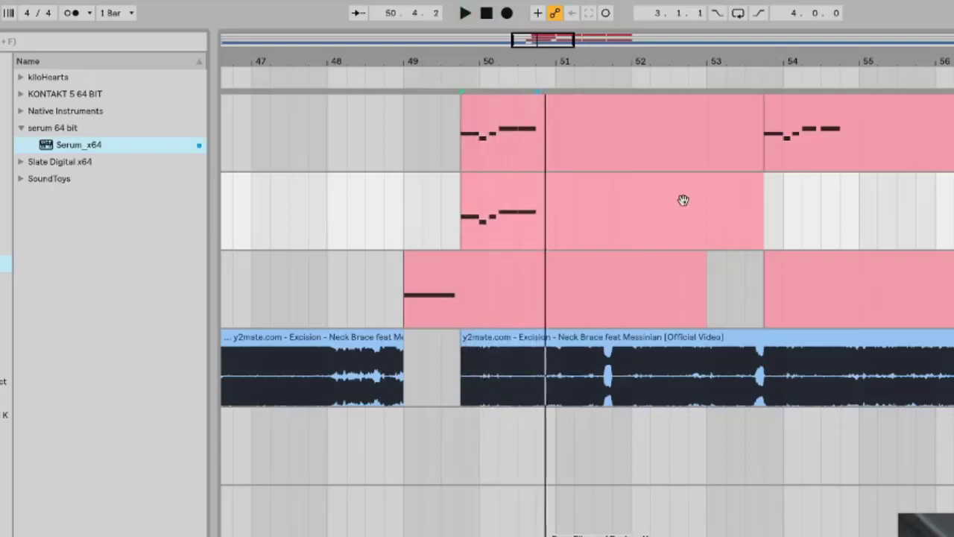